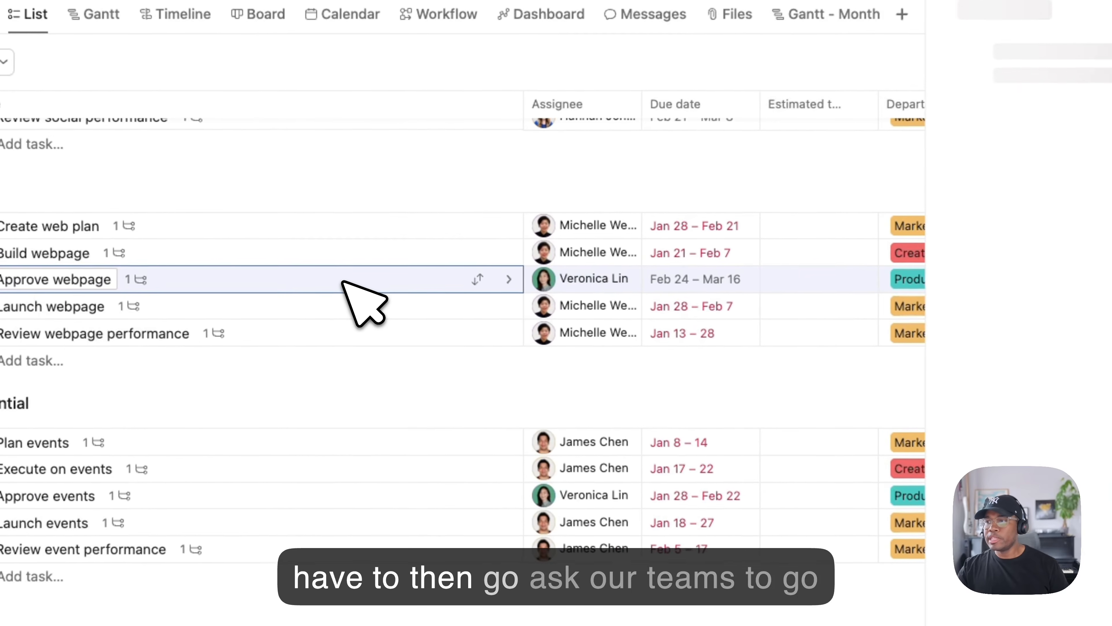
Step: Open the details of the "Approve webpage" task to view its time fields, and close them again
click(349, 269)
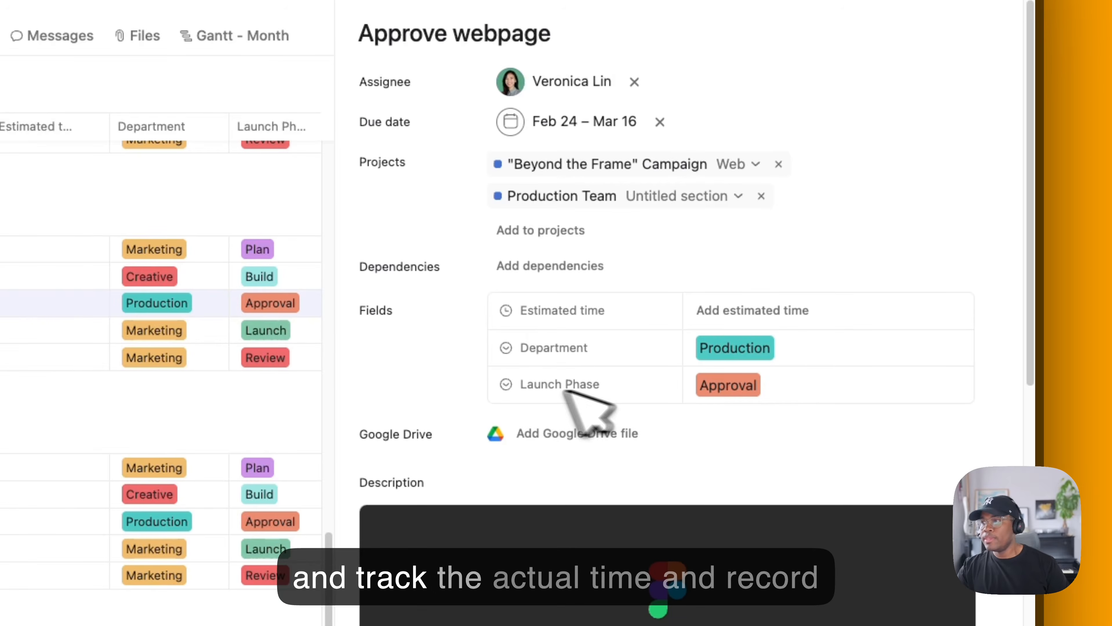
click(1004, 130)
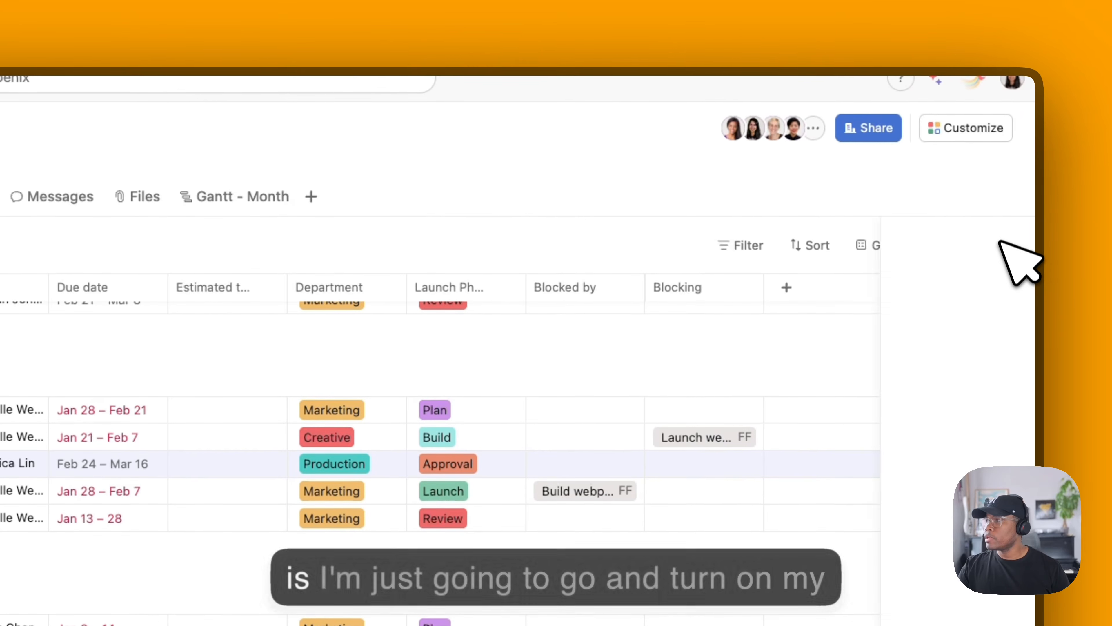
Step: Add the existing Actual time field from the field library to the "Beyond the Frame" Campaign project
click(974, 132)
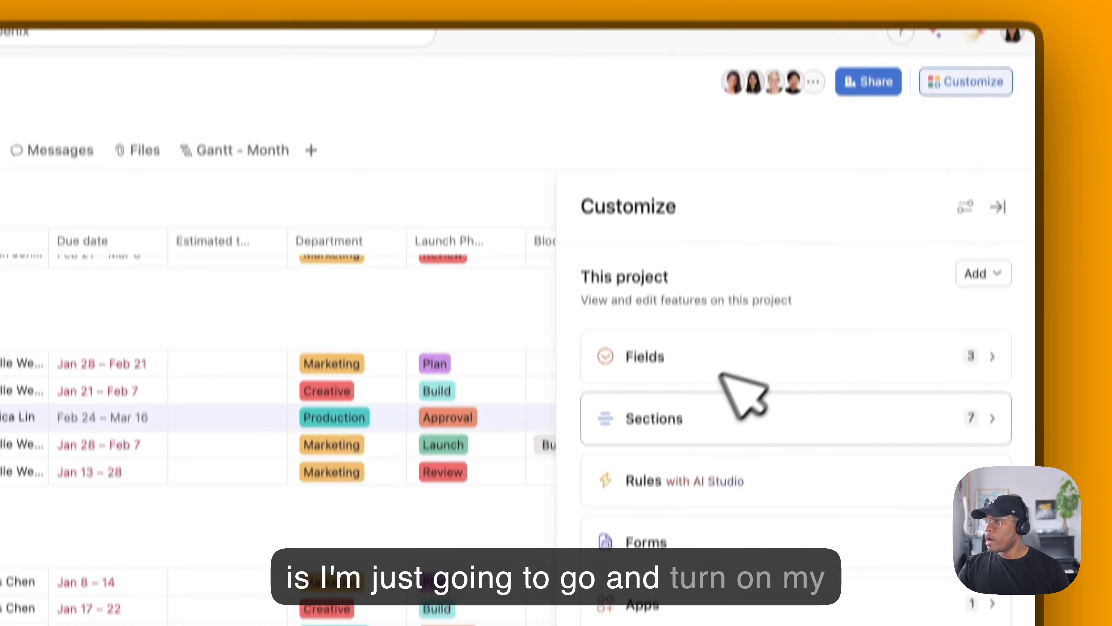
click(723, 371)
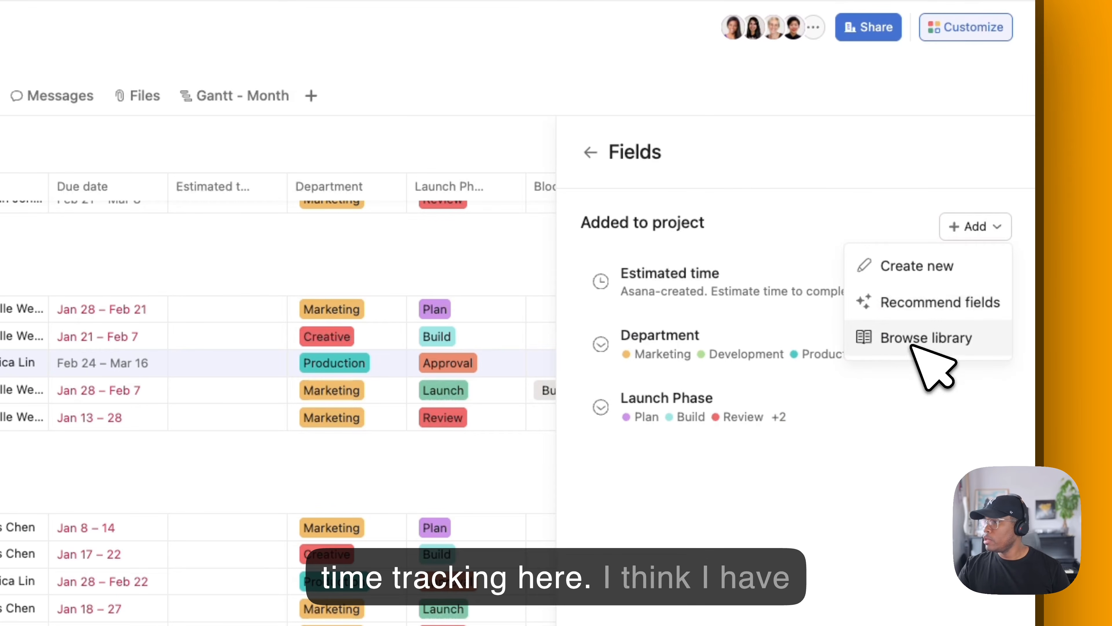
click(916, 266)
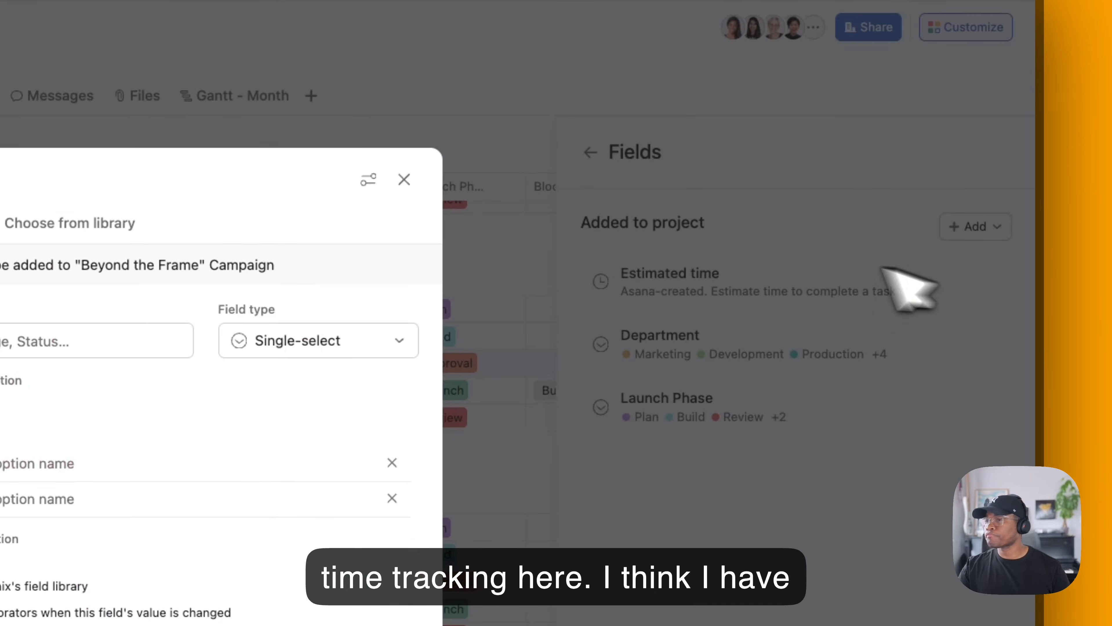
click(388, 259)
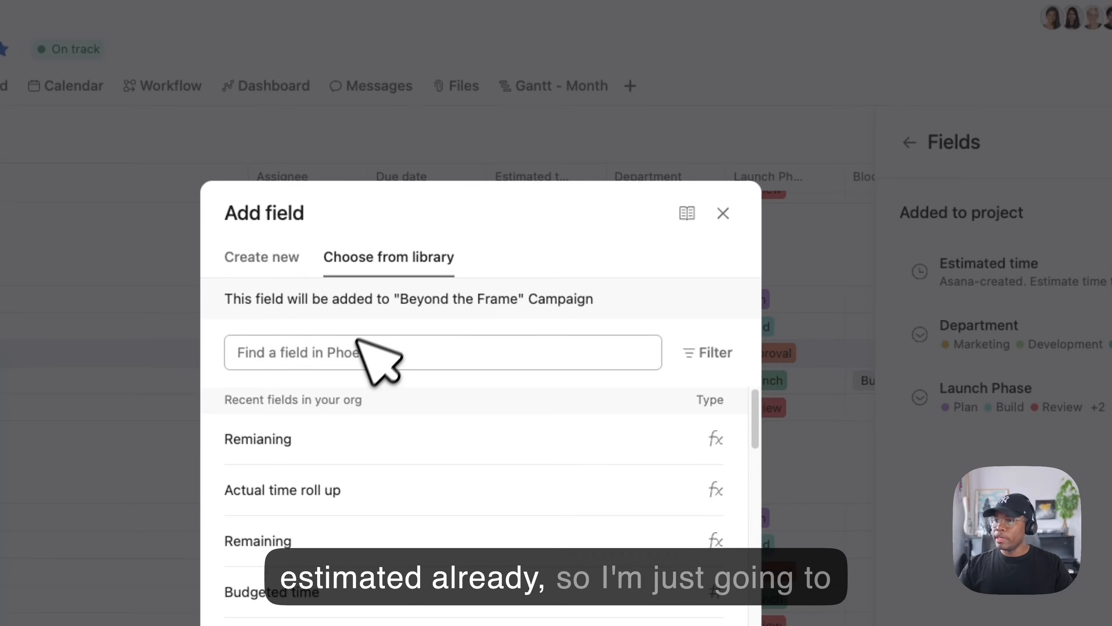
click(351, 355)
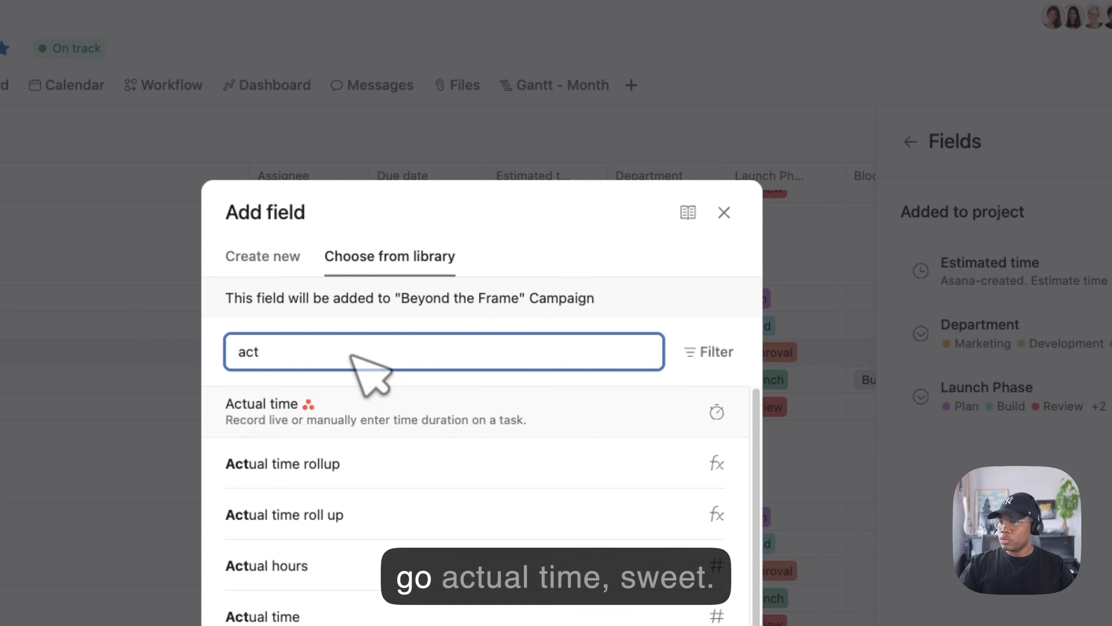
click(376, 400)
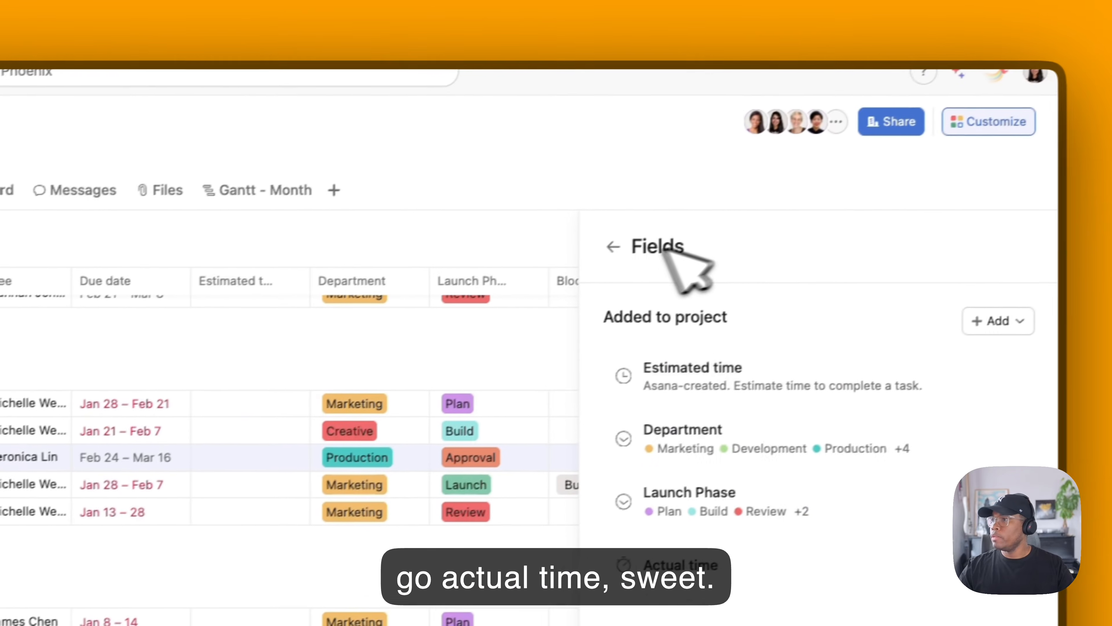
click(996, 257)
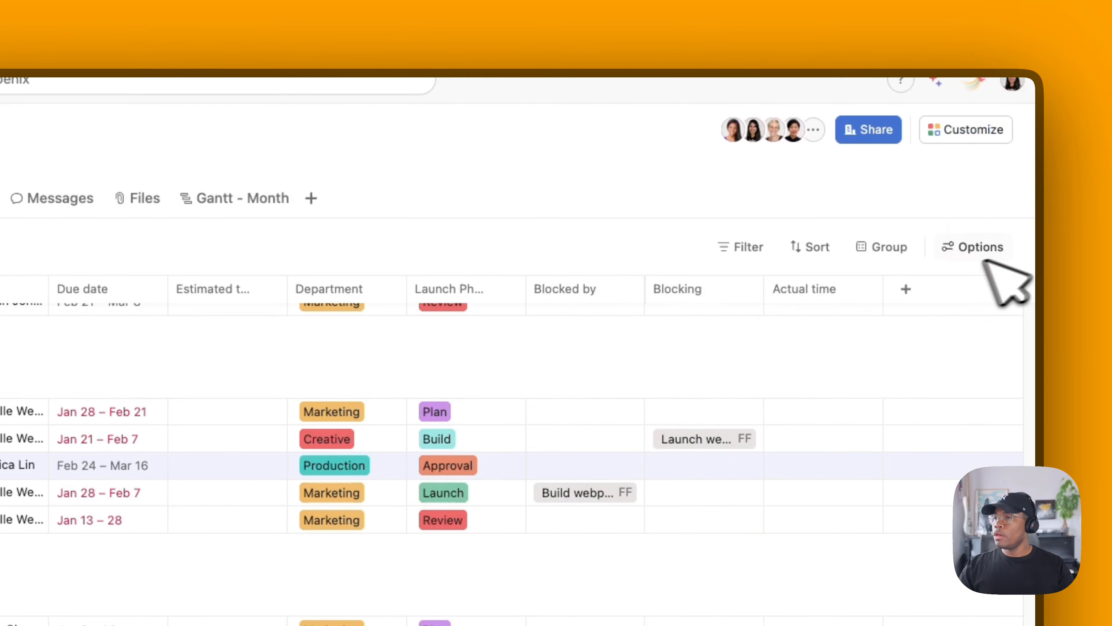
Step: Set the estimated time of "A new task" in the Program Summary section to 5 hours
scroll(471, 351, up, 5)
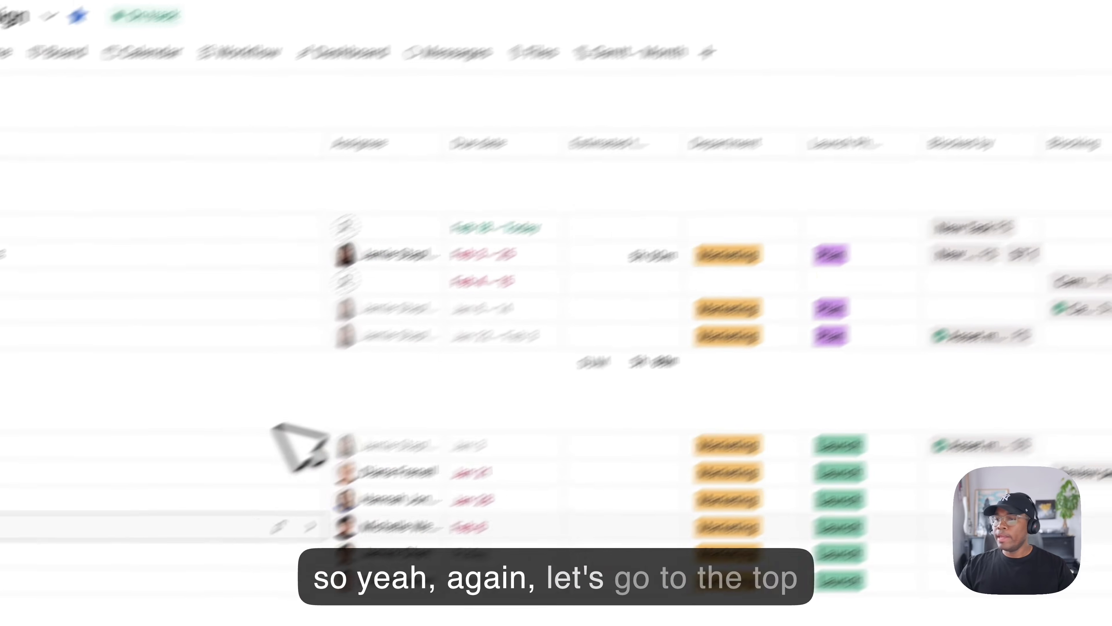
click(475, 312)
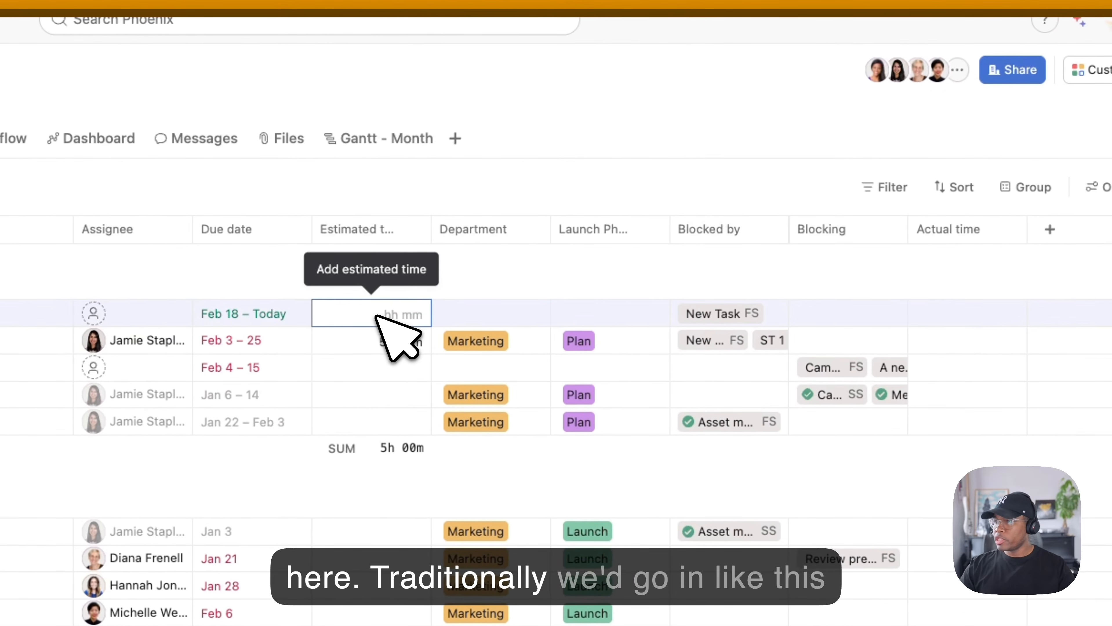
click(372, 342)
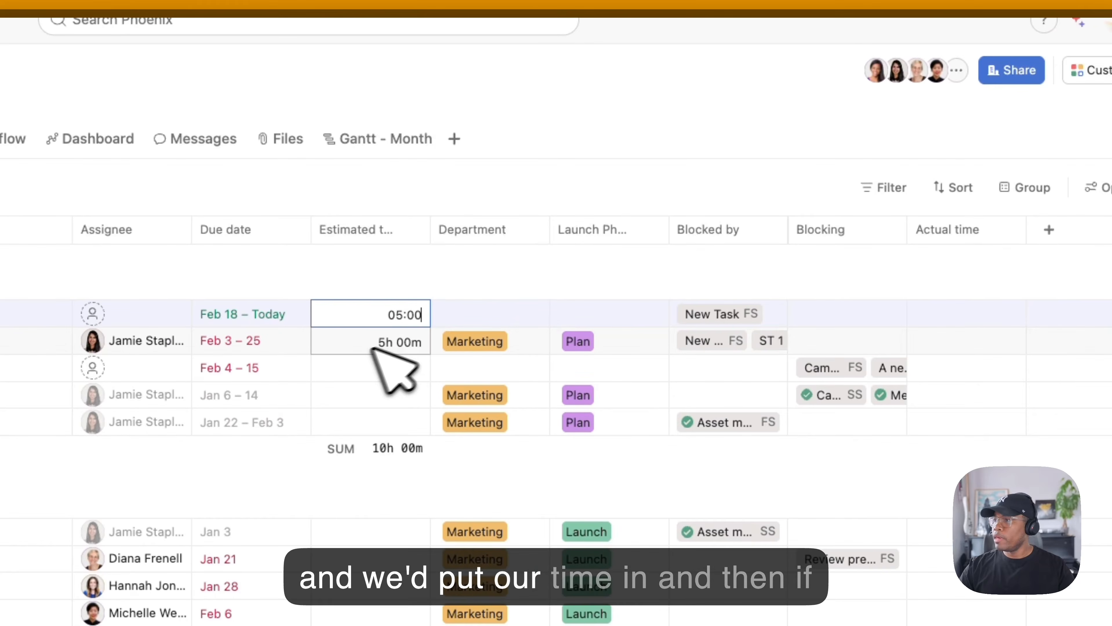
Step: Move the Actual time column so that it sits directly after the Estimated time column
drag(947, 233, 464, 233)
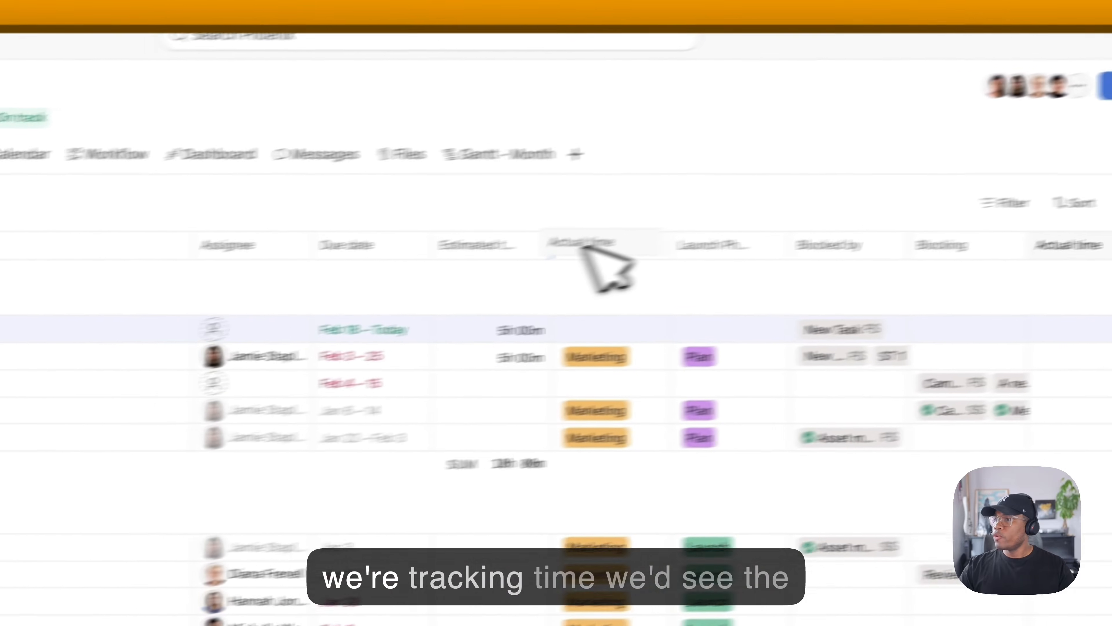
drag(583, 246, 597, 262)
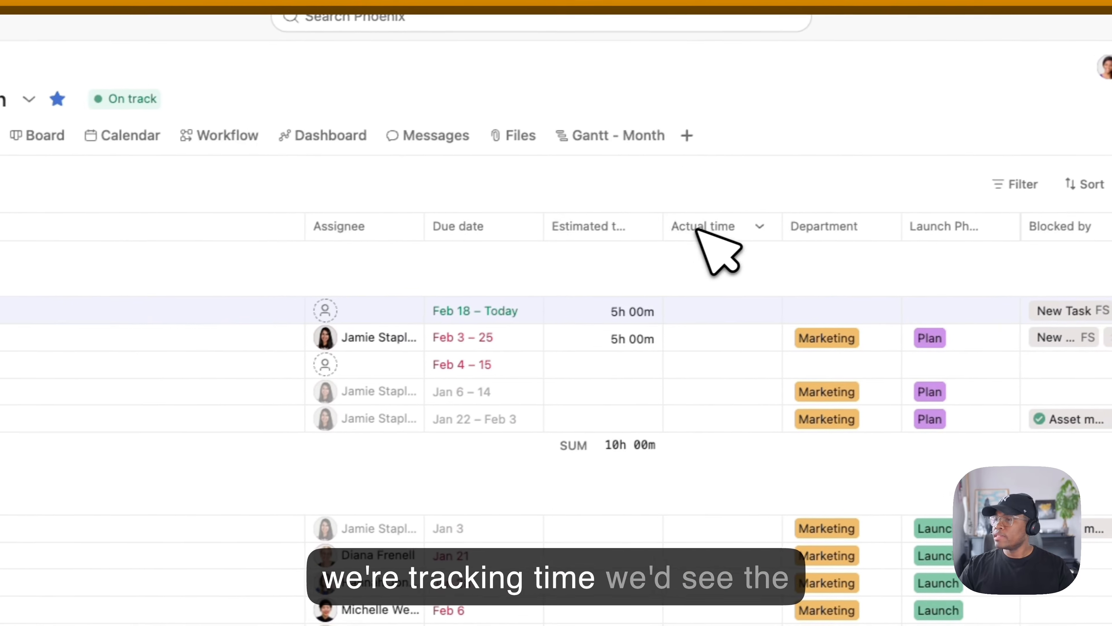
Step: Set the estimated time of "New Task" in the Program Summary section to 2 hours
click(499, 390)
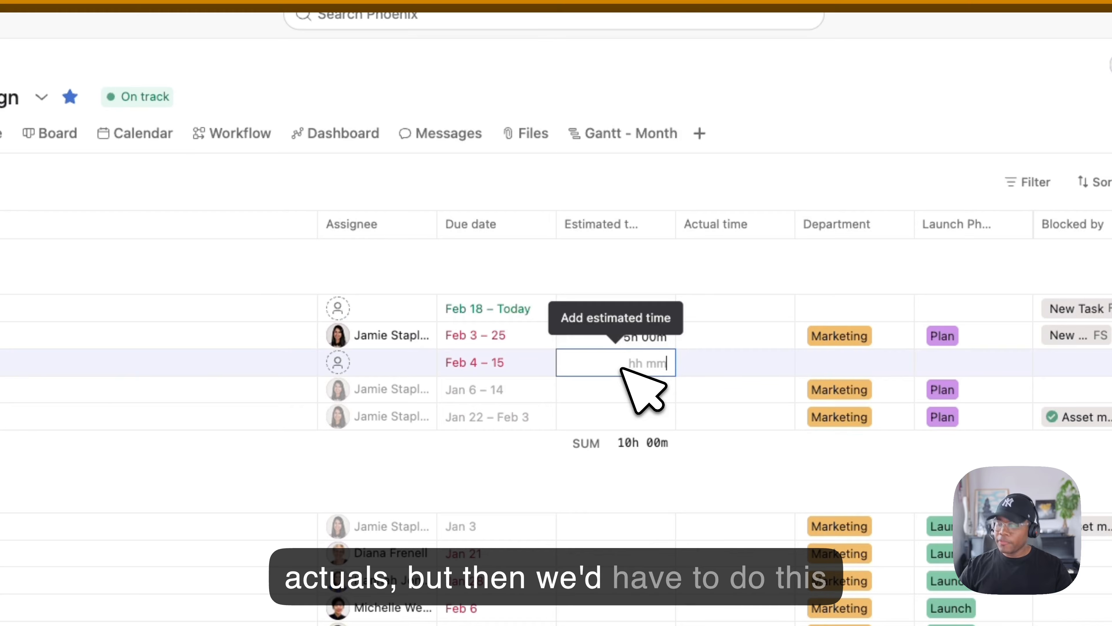
text(2)
click(625, 397)
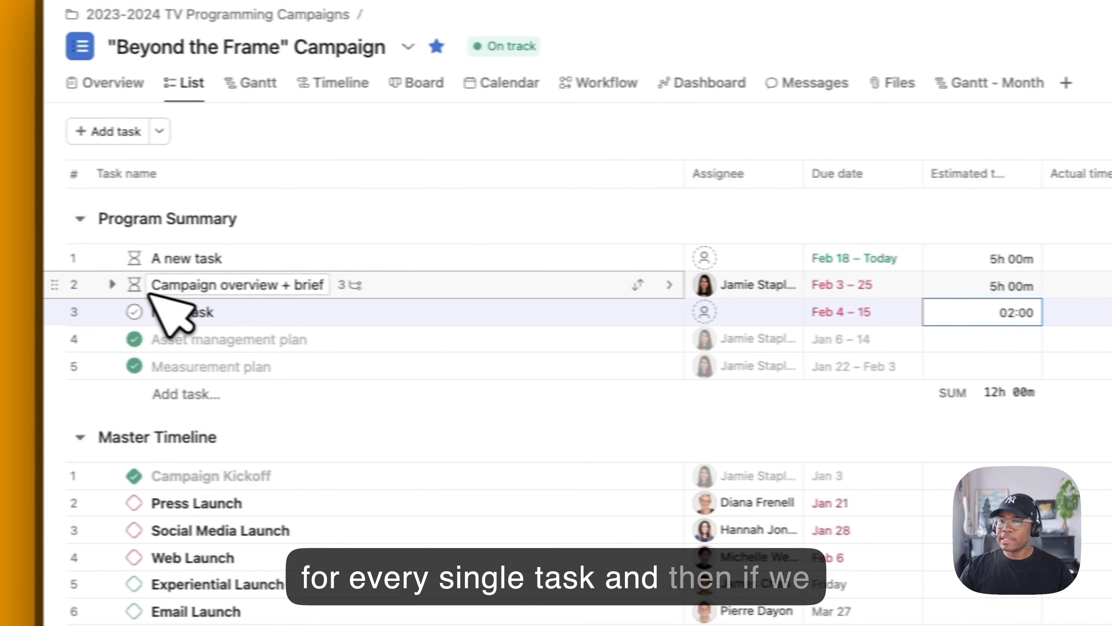
Step: Set the estimated times of the "Campaign overview + brief" subtasks: ST 1 to 2 hours, St 2 to 4 hours and St3 to 7 hours
click(144, 286)
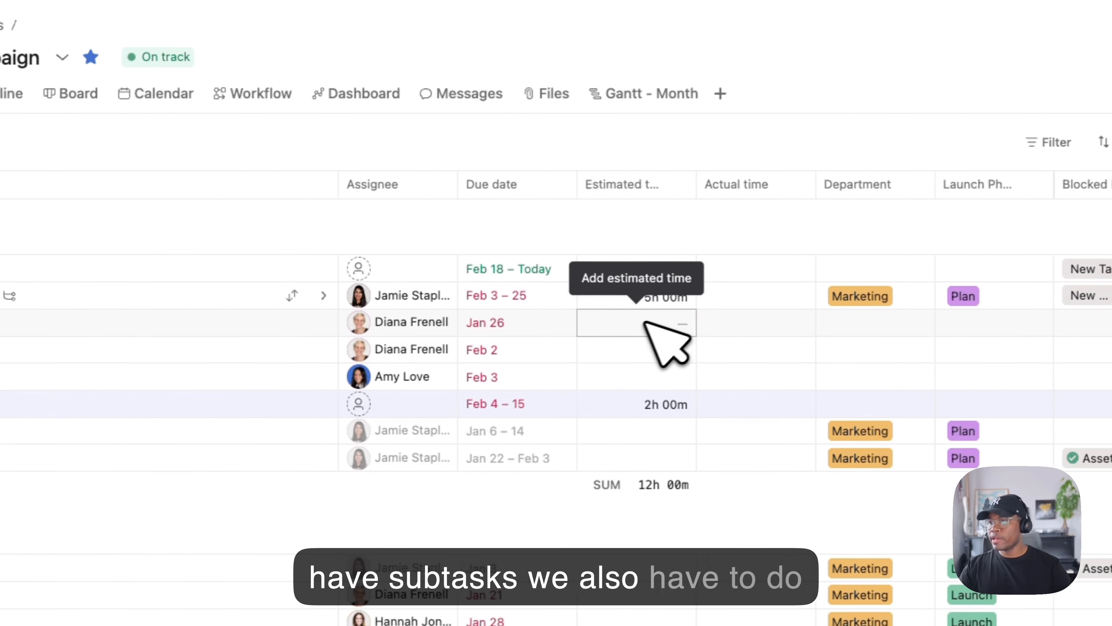
click(1028, 313)
text(2h 00m)
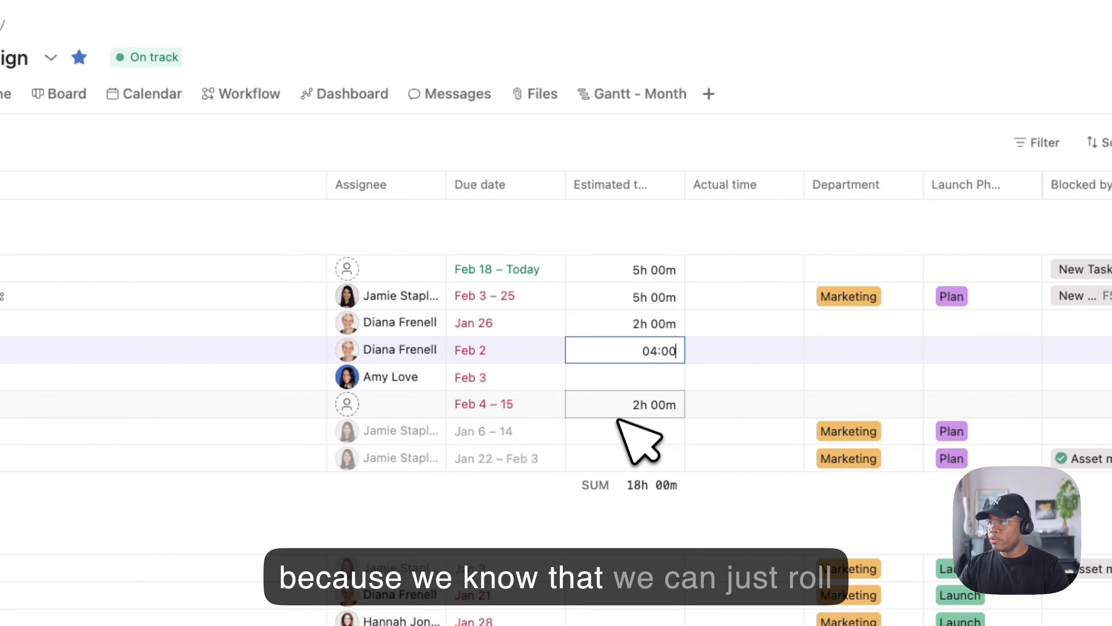
click(617, 383)
text(7h 00m)
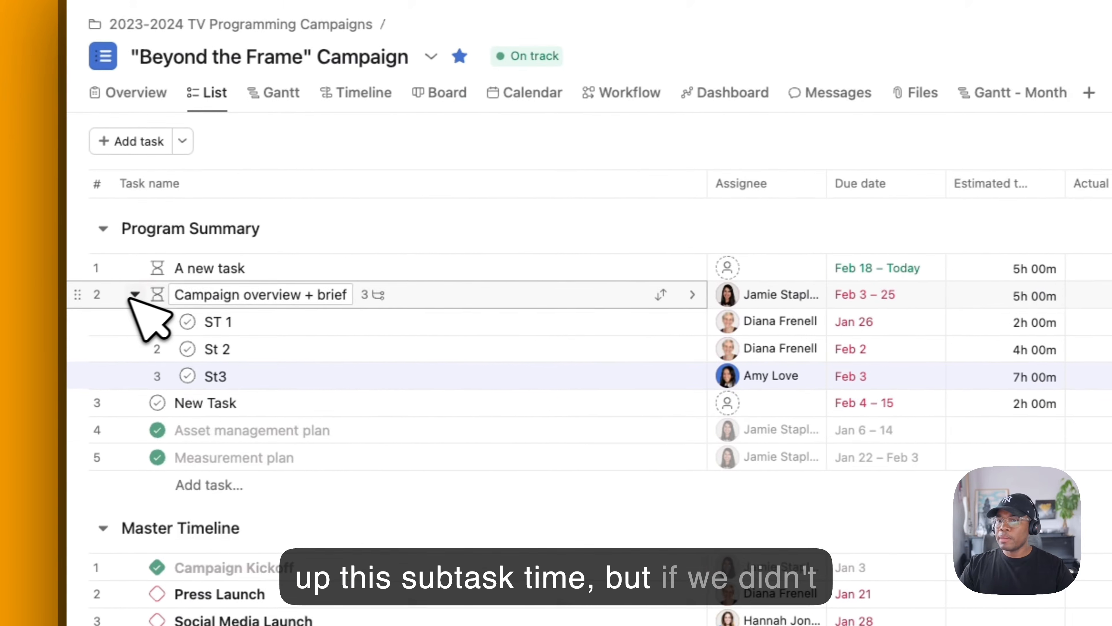
click(132, 291)
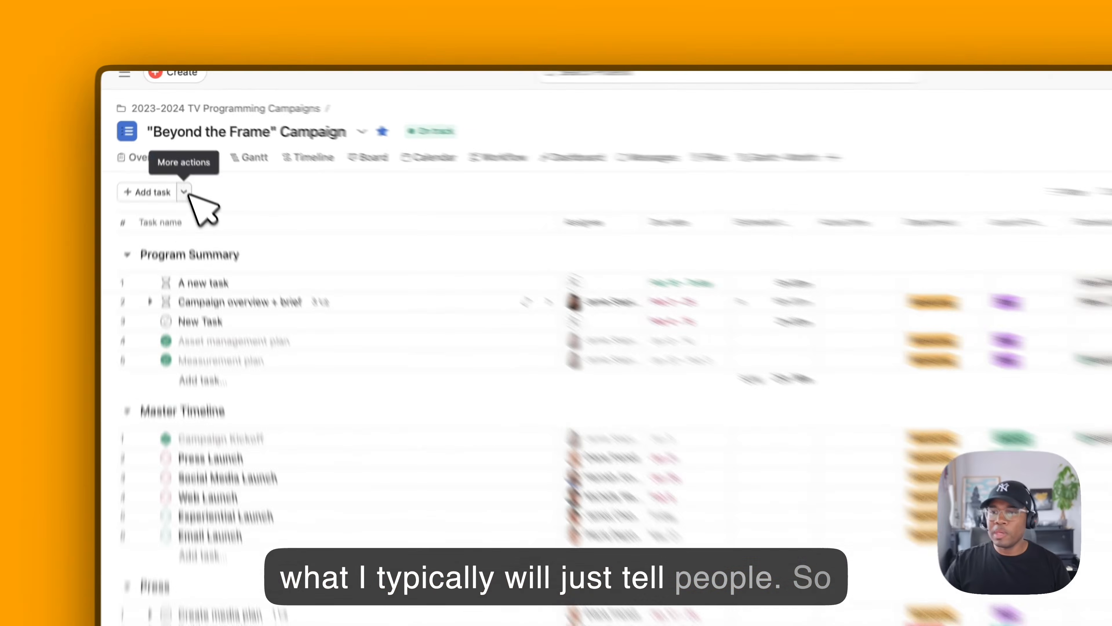
Step: Add a new section named "Resources" above Program Summary
click(177, 157)
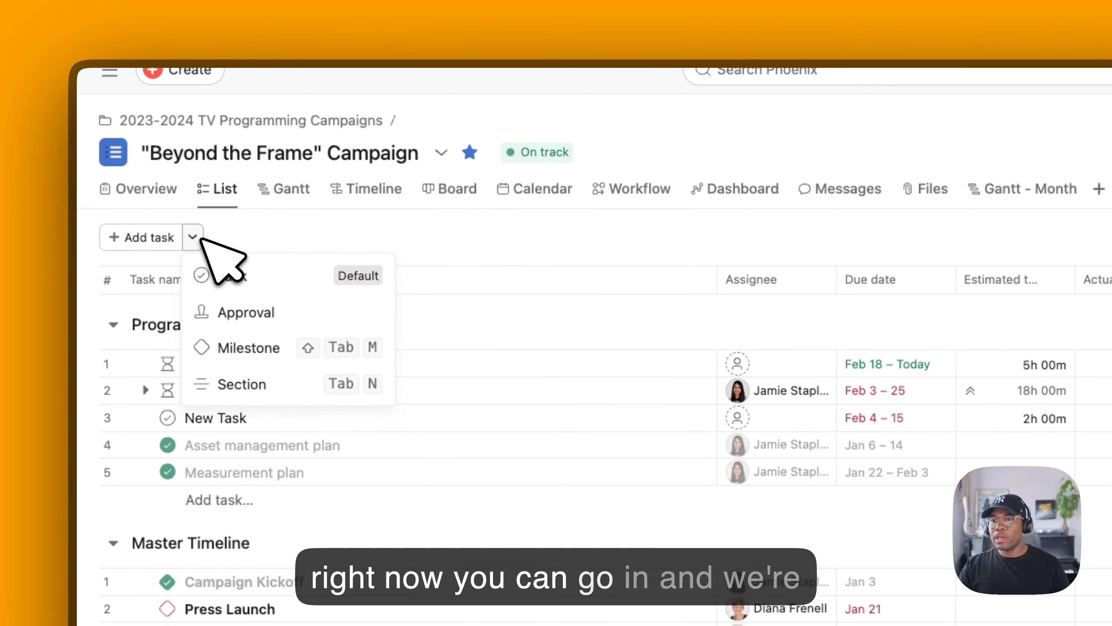
click(247, 386)
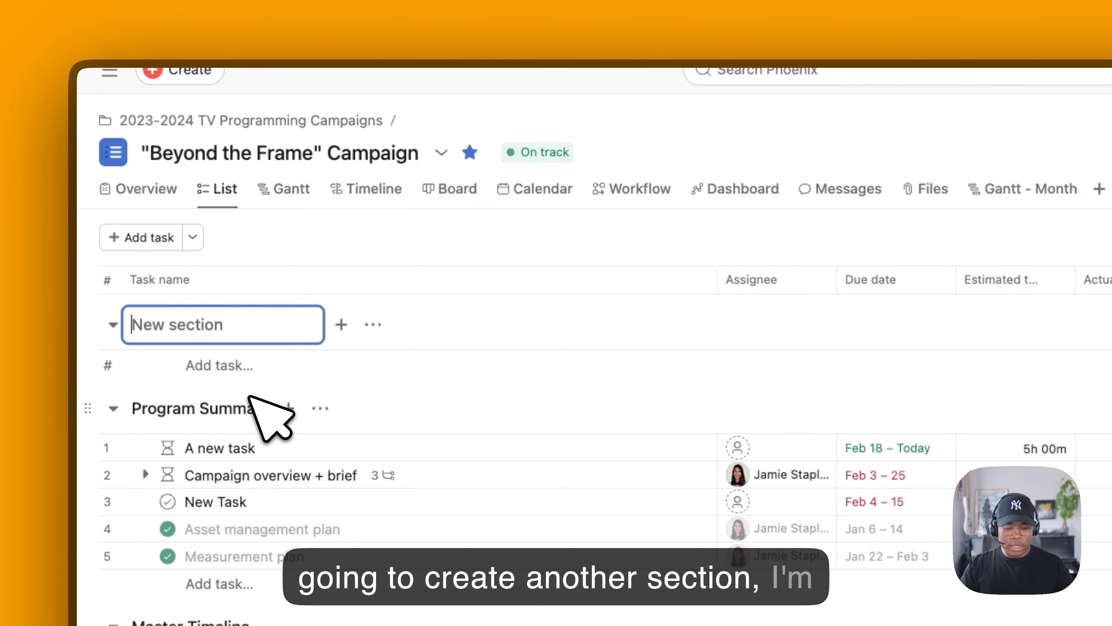
text(Resources)
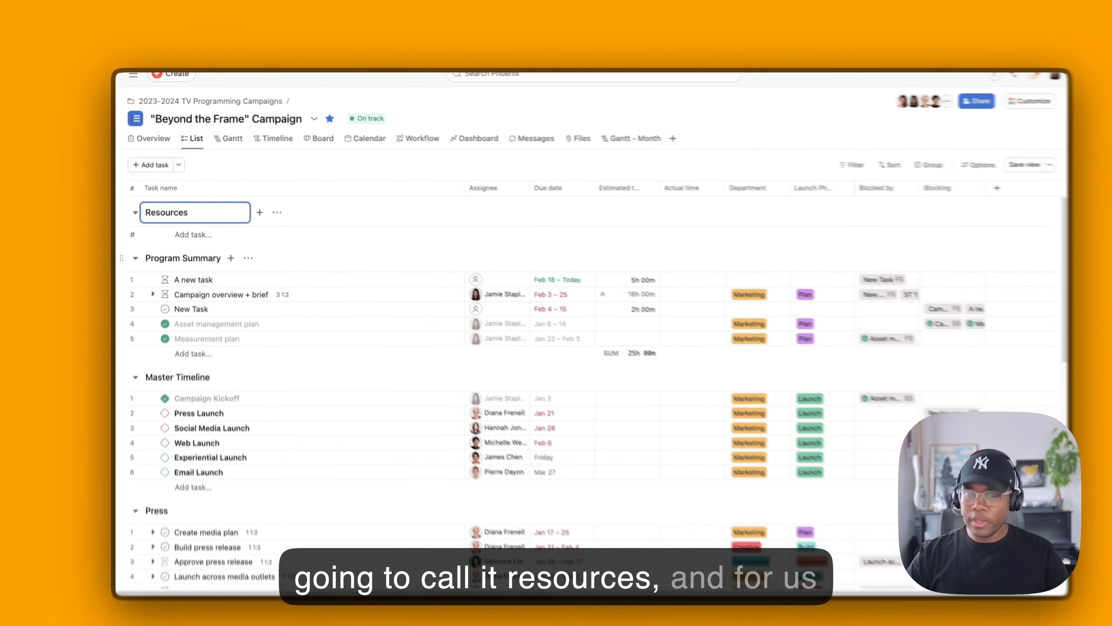
key(Return)
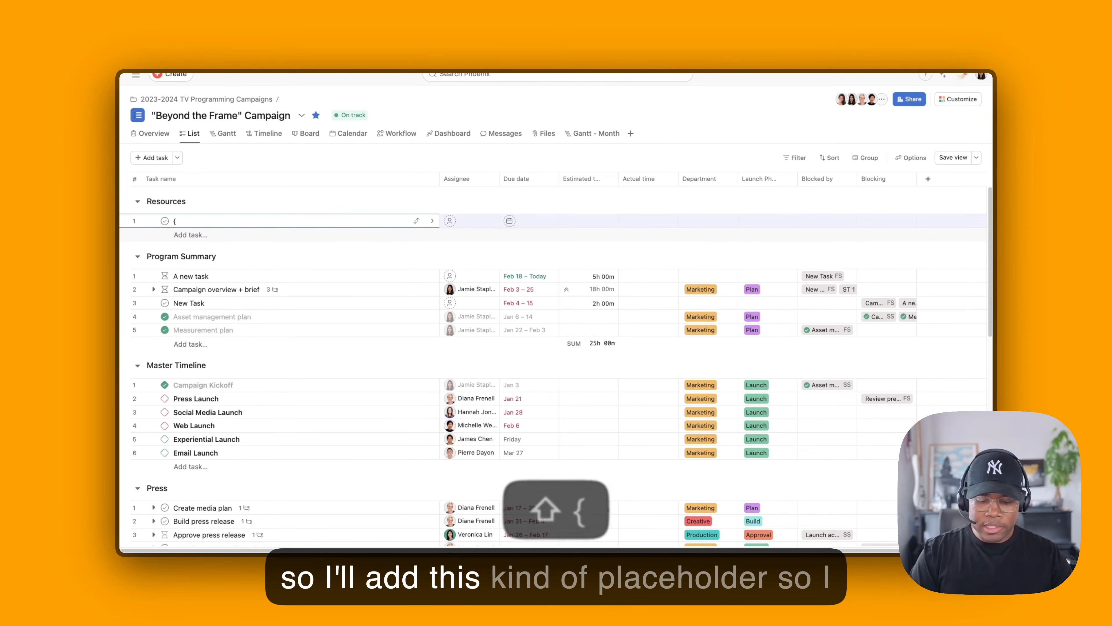
Step: Create a placeholder task named "{CLIENT} - Solutions Engineers -1" in the Resources section
text({CLIENT})
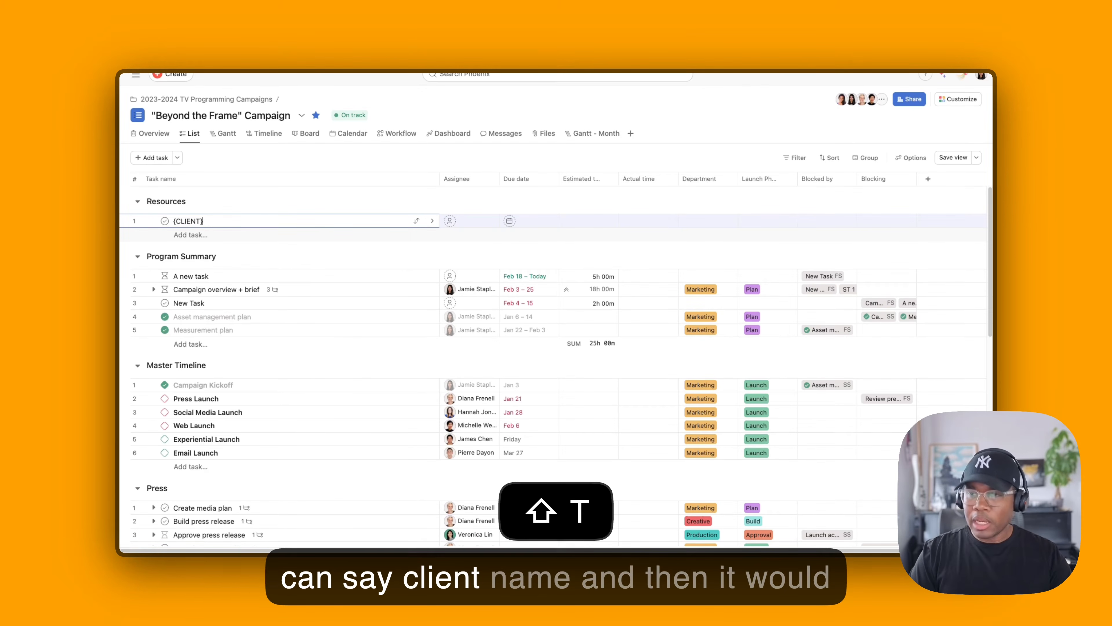
text( - )
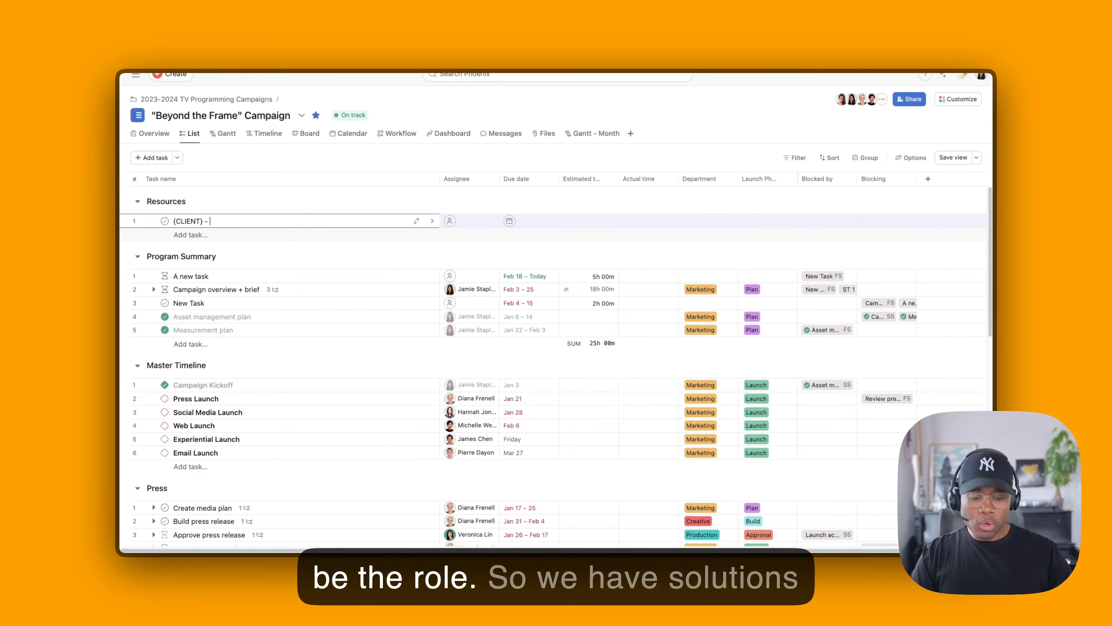
text(Solutions Engineers)
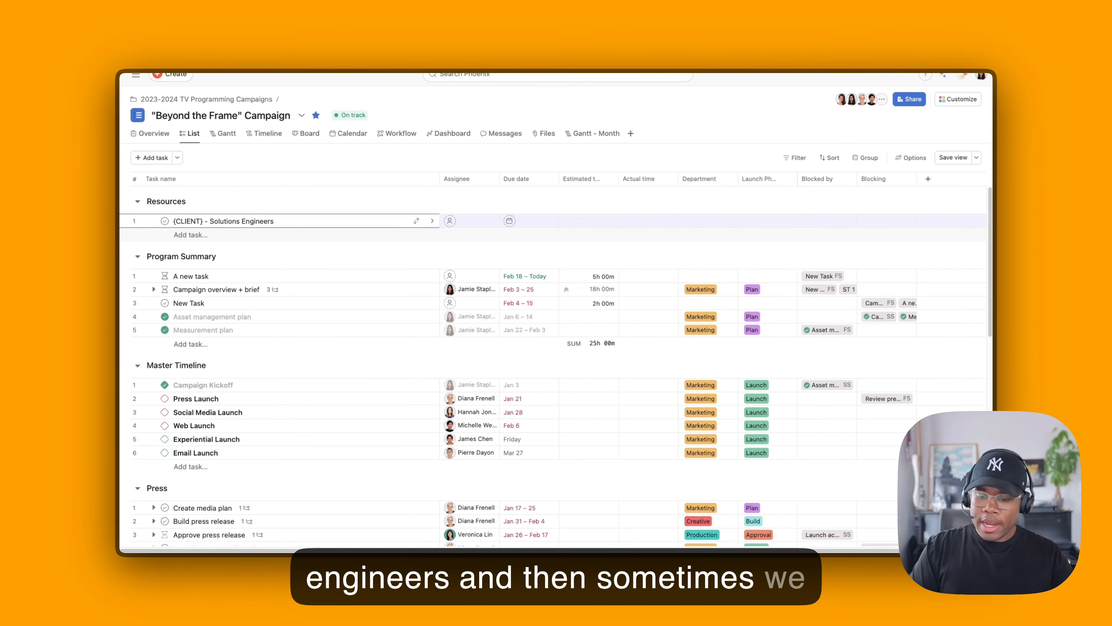
text( -)
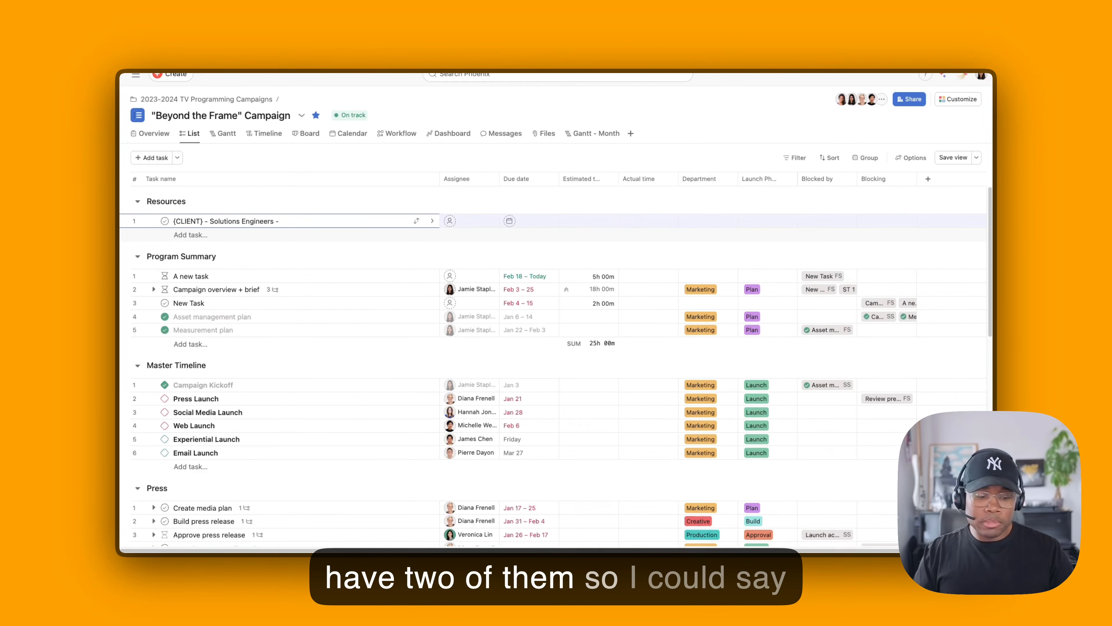
text(1)
Step: Add a second task named "{CLIENT} Project Manager" to the Resources section
click(206, 236)
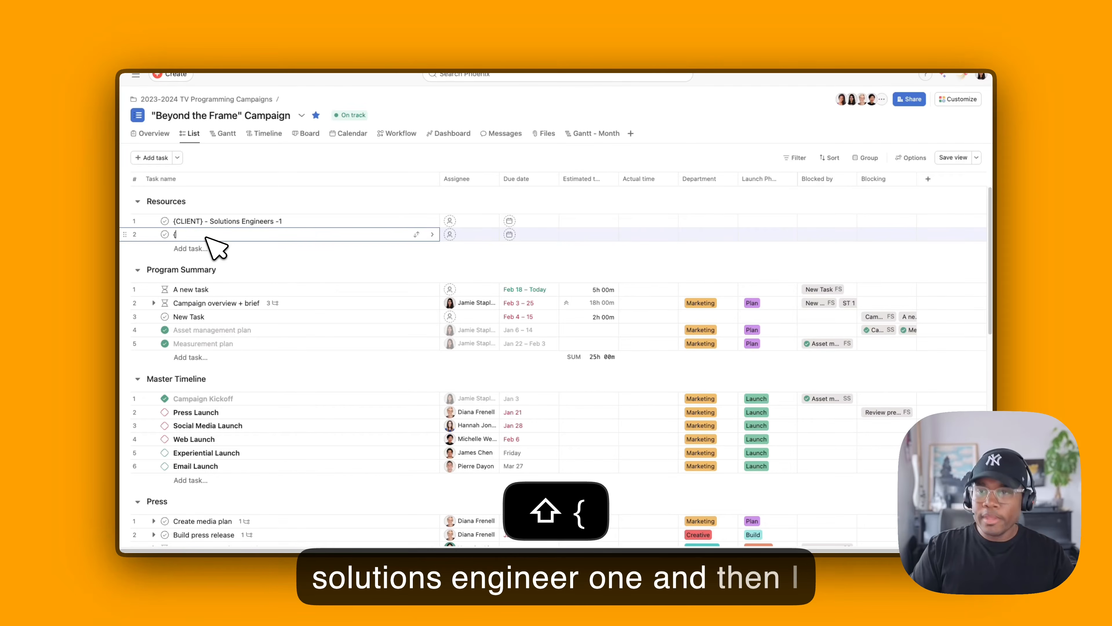
text(CLIENT)
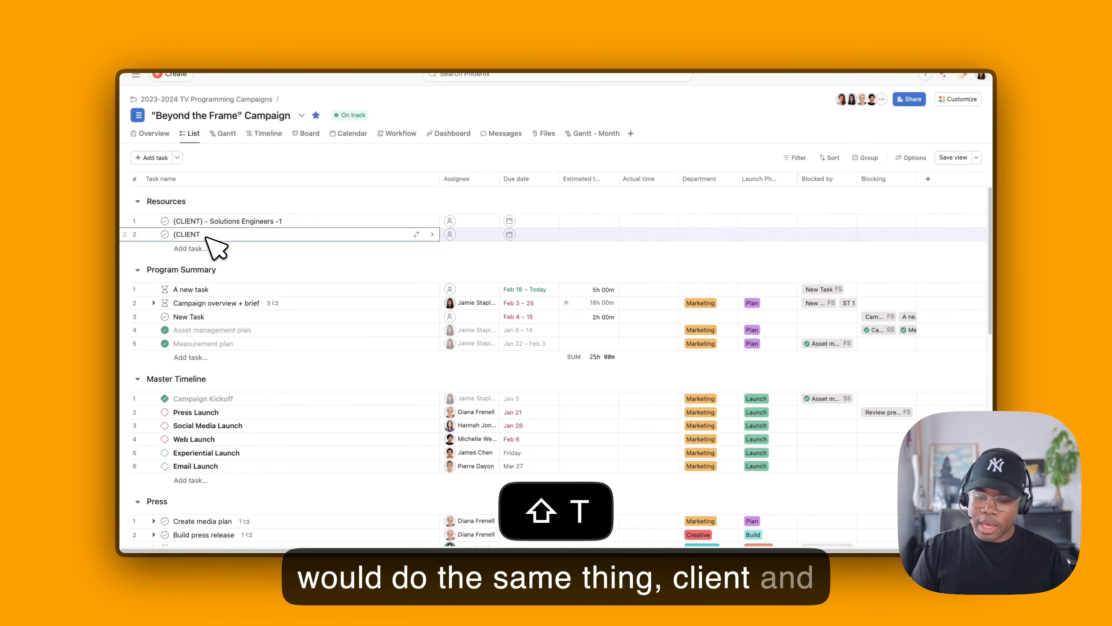
text(} Project Manager)
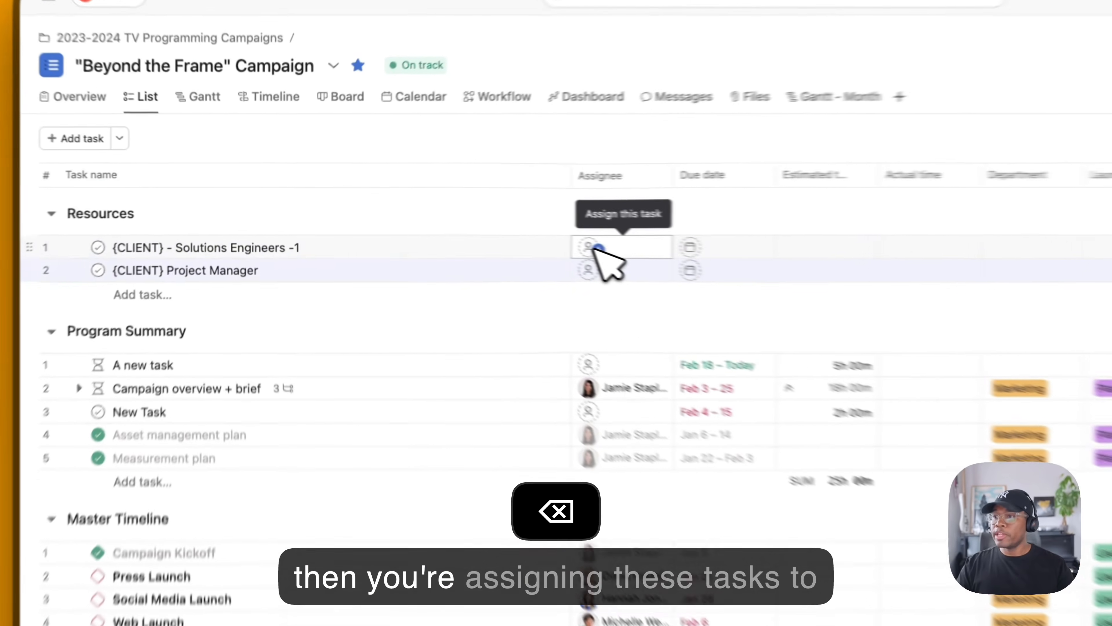
Step: Assign the Solutions Engineers task to one team member and the Project Manager task to another
click(457, 221)
click(476, 237)
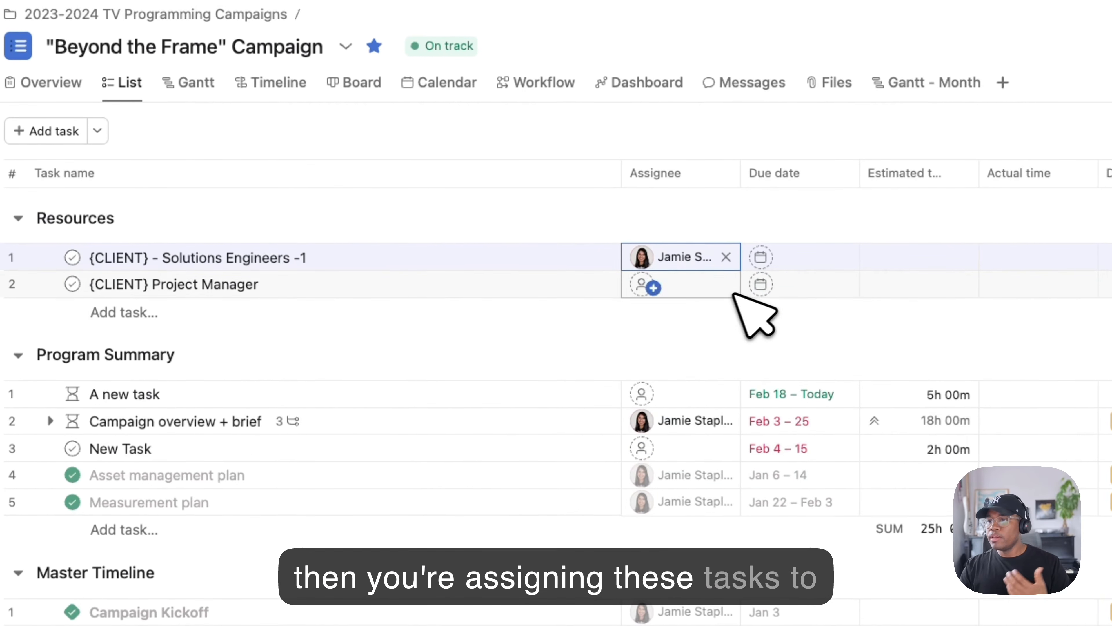
click(641, 292)
click(737, 408)
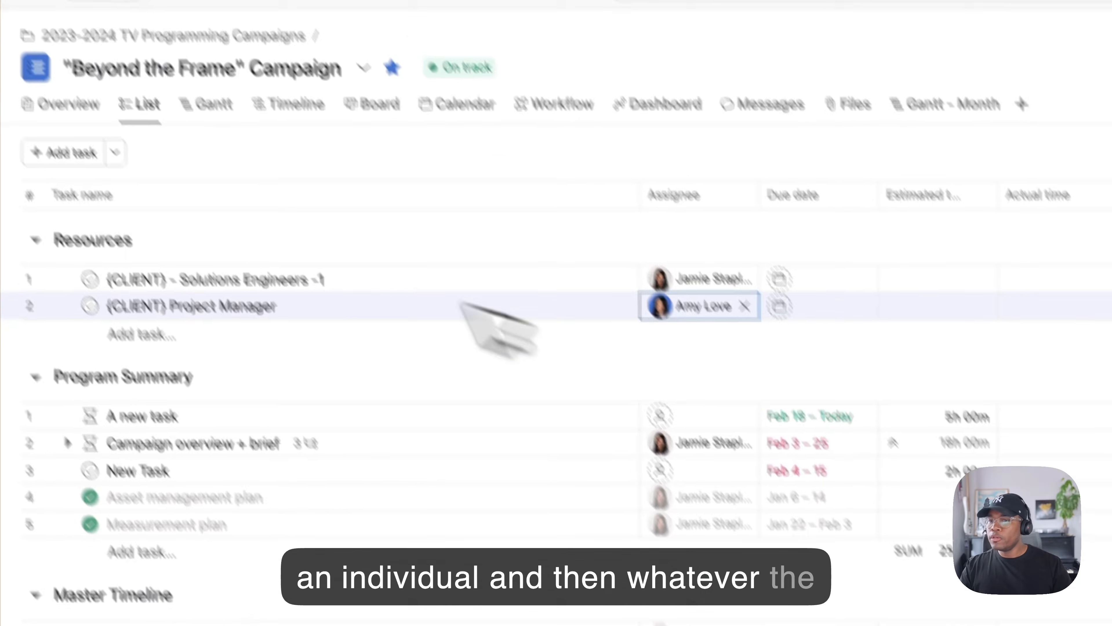
Step: Set the dates of both Resources tasks to January 2 through March 30, 2025
click(50, 82)
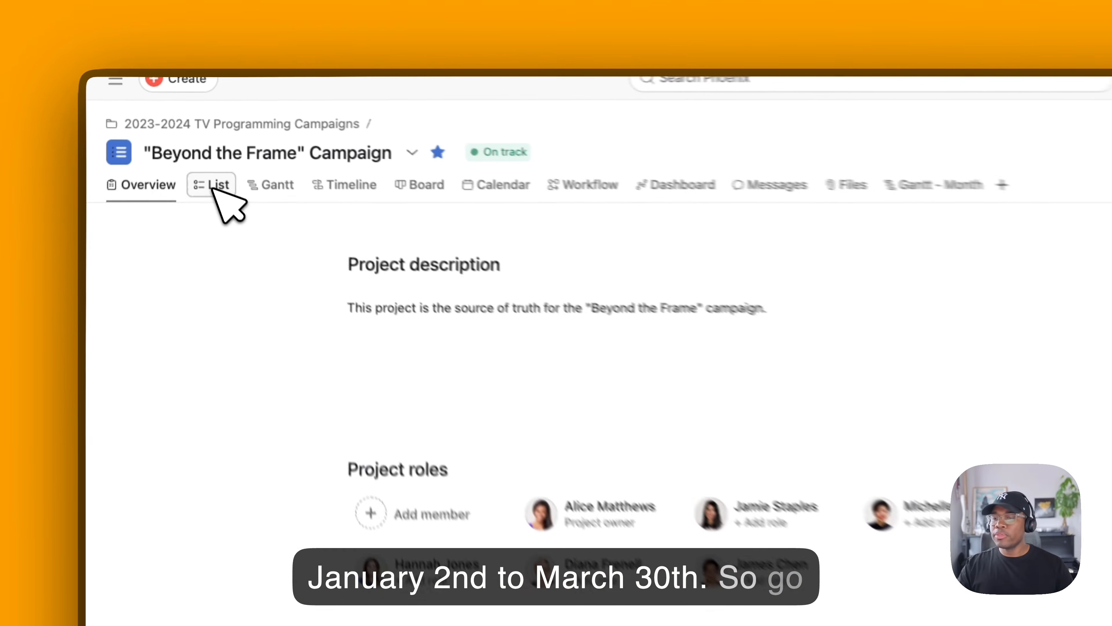
click(190, 134)
click(307, 374)
shift+click(310, 397)
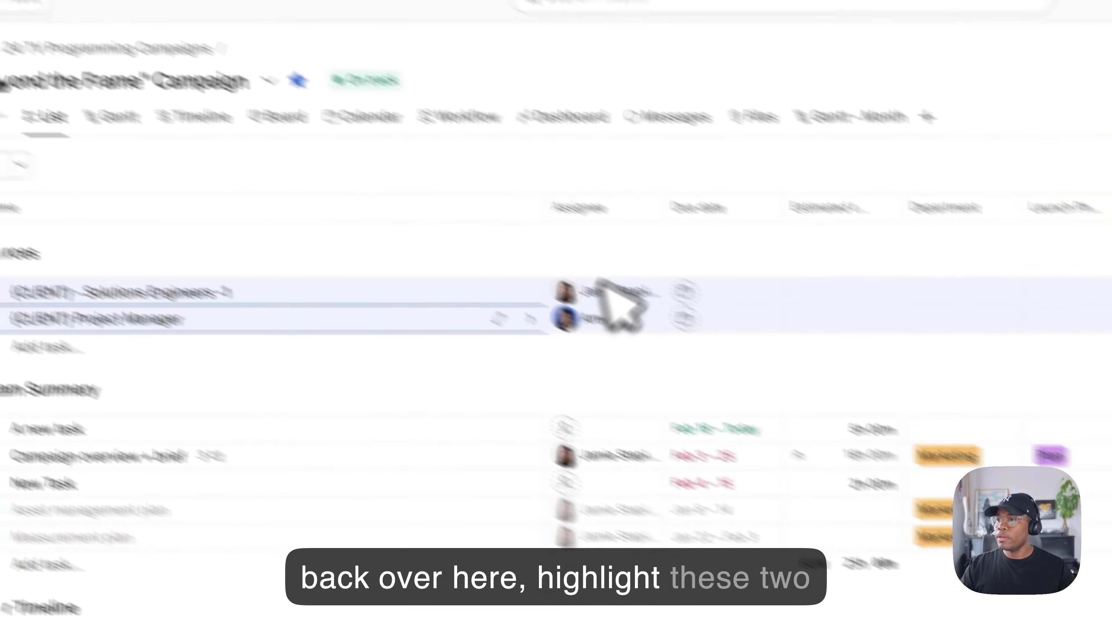
click(867, 374)
click(597, 270)
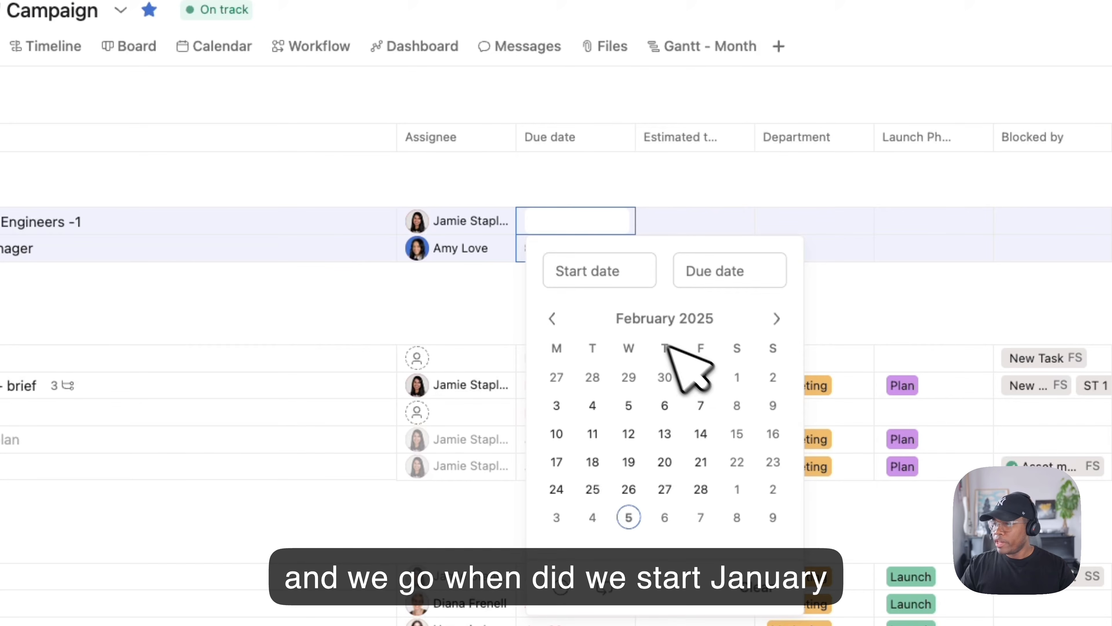
click(777, 319)
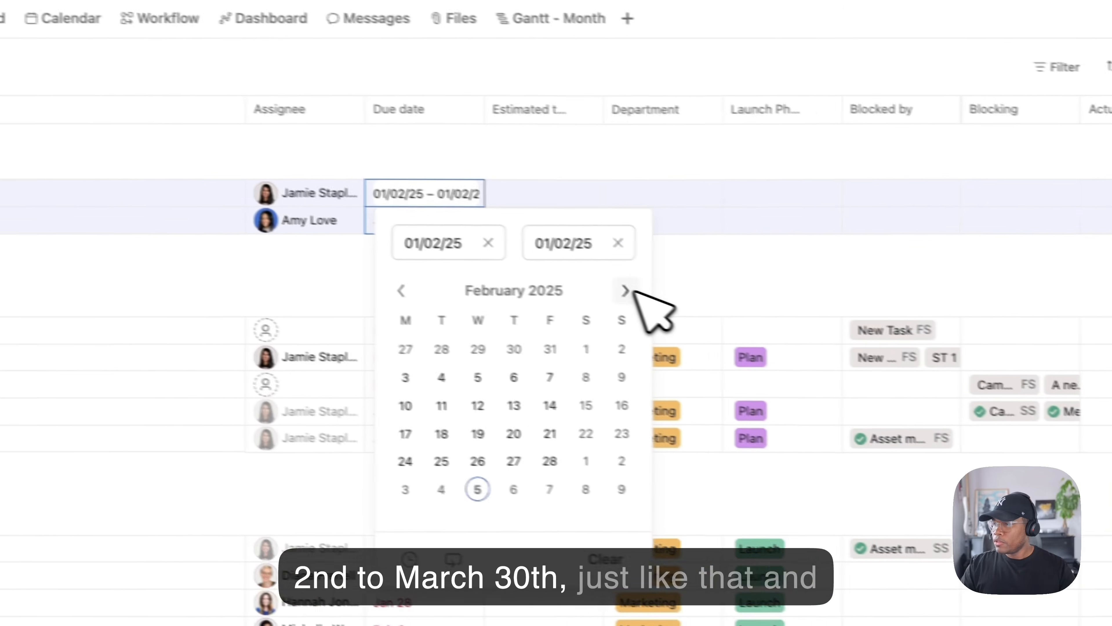
click(776, 319)
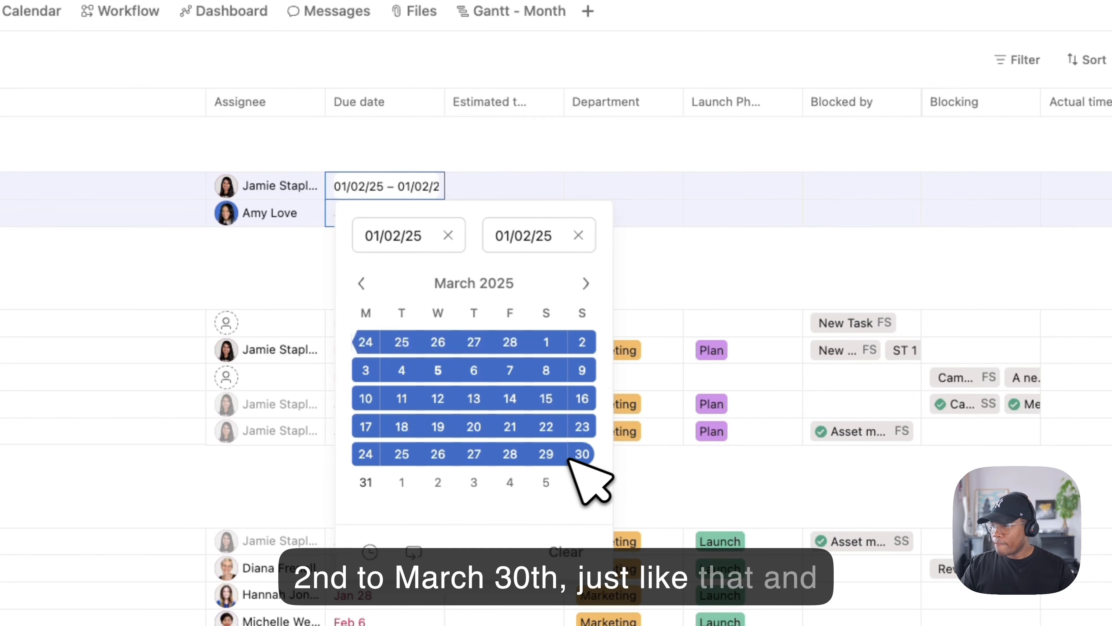
click(581, 455)
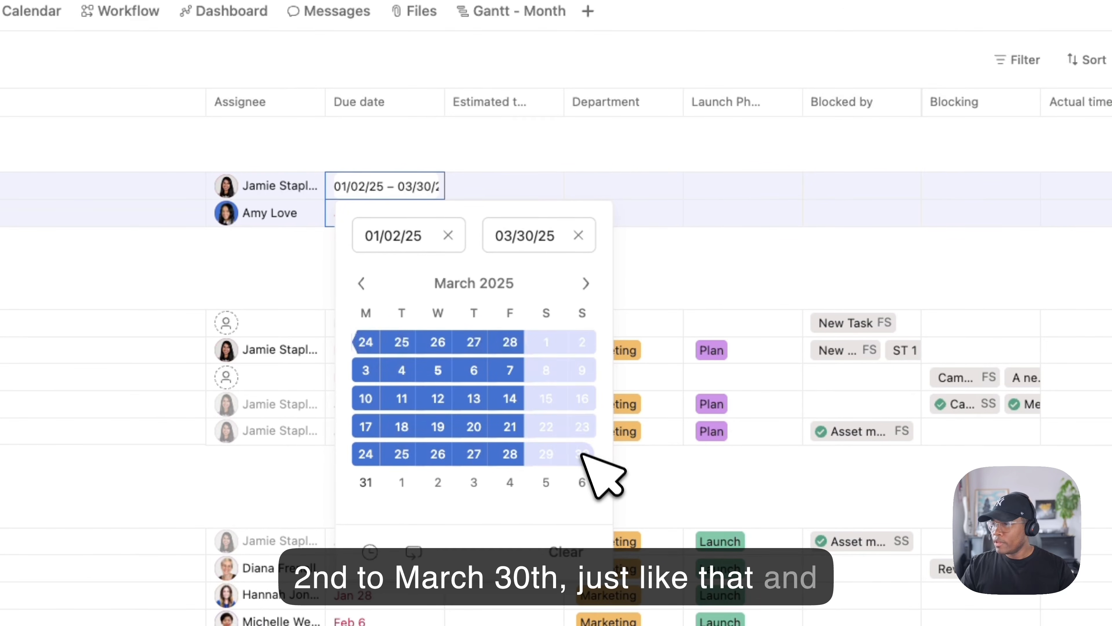
click(631, 182)
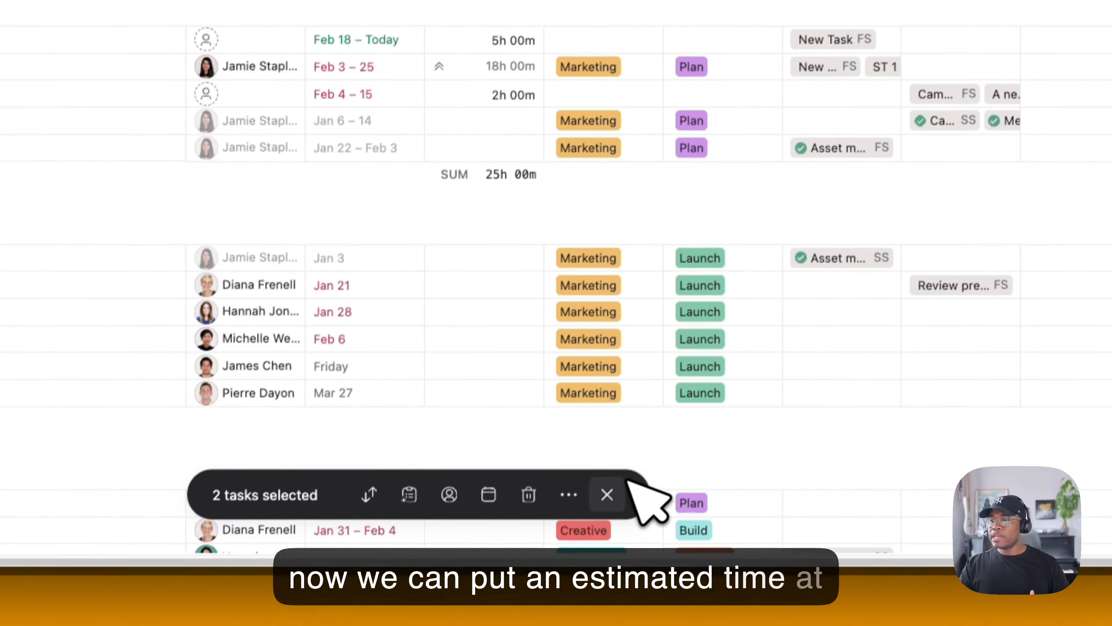
click(608, 493)
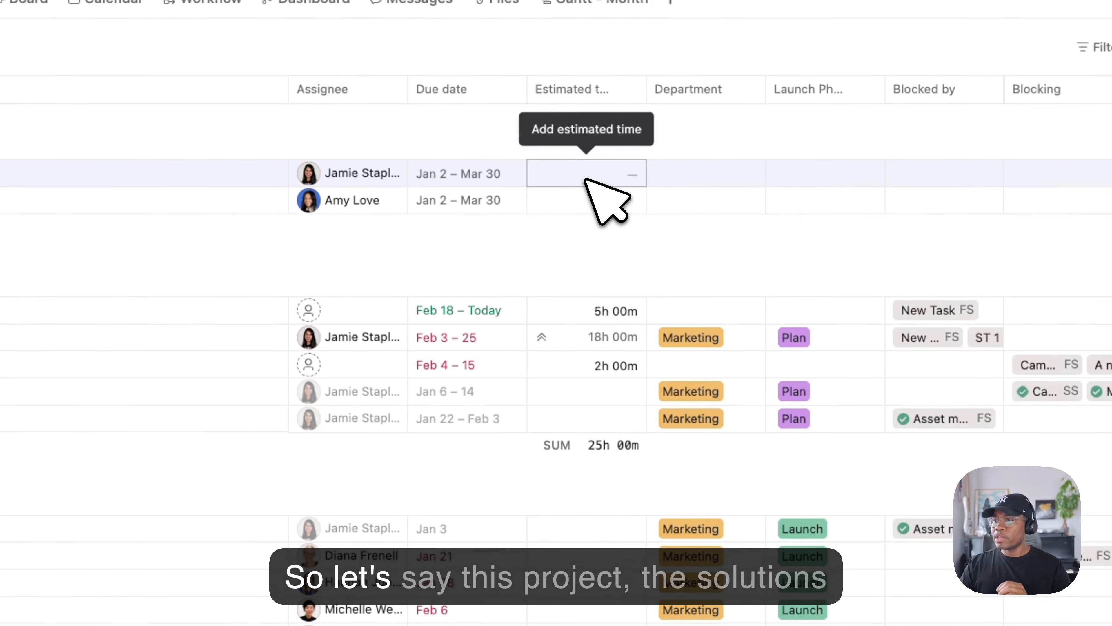
Step: Set the estimated time to 100 hours for the Solutions Engineers task and 20 hours for the Project Manager task
click(588, 180)
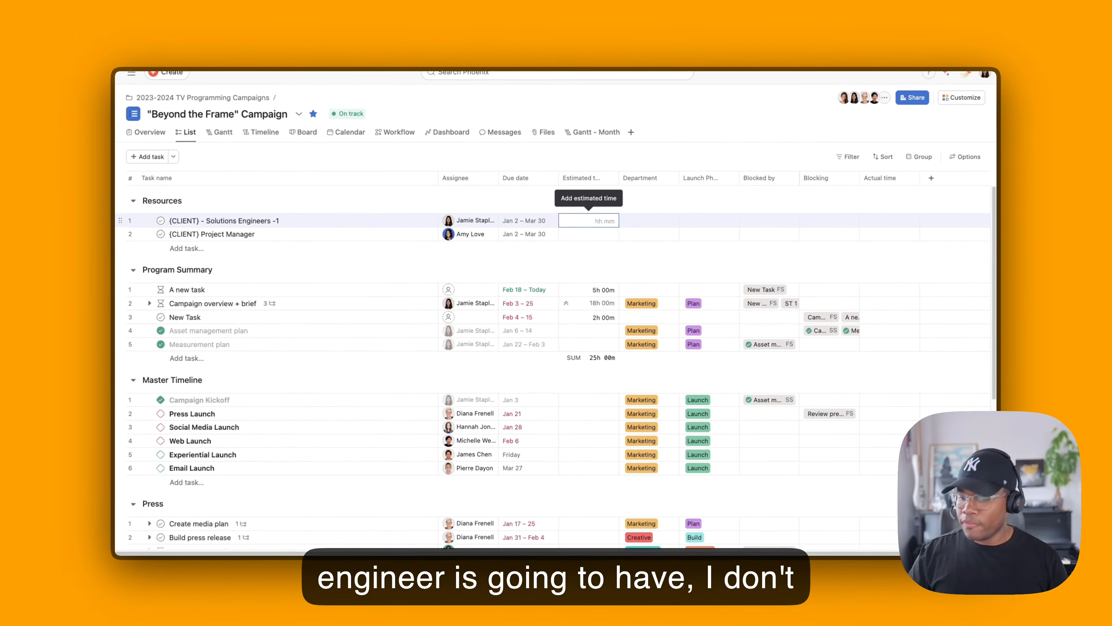
text(10)
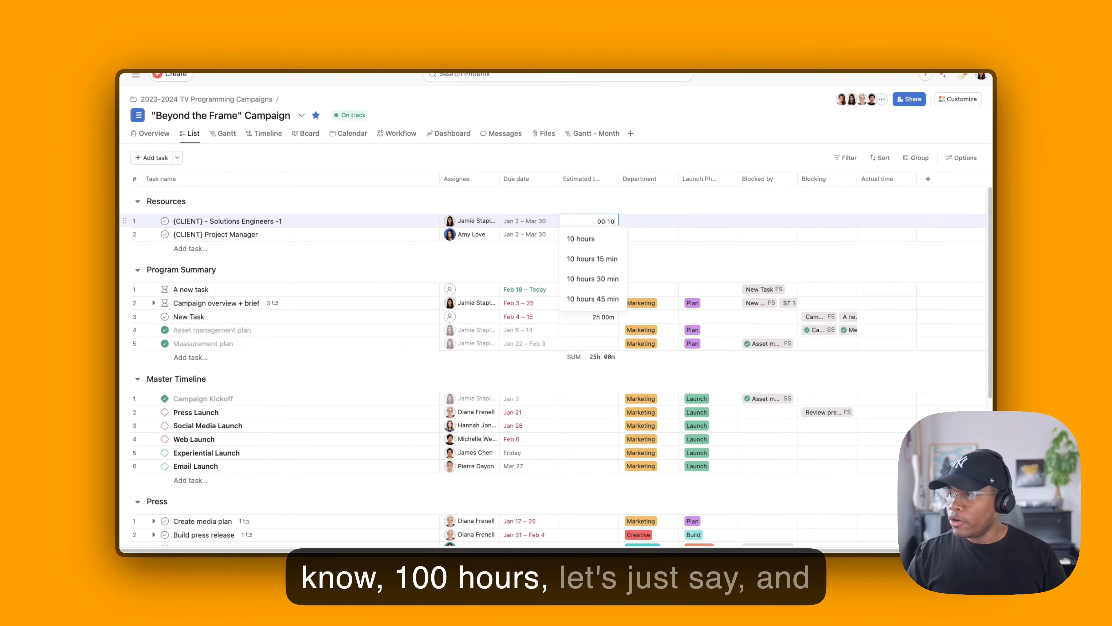
text(000)
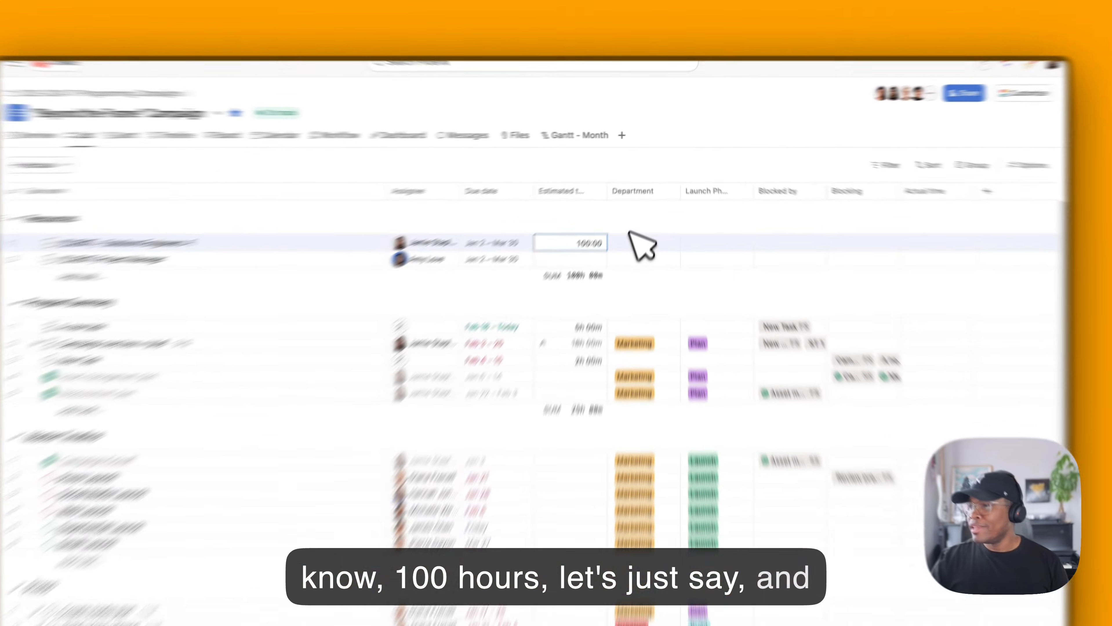
key(Return)
click(588, 236)
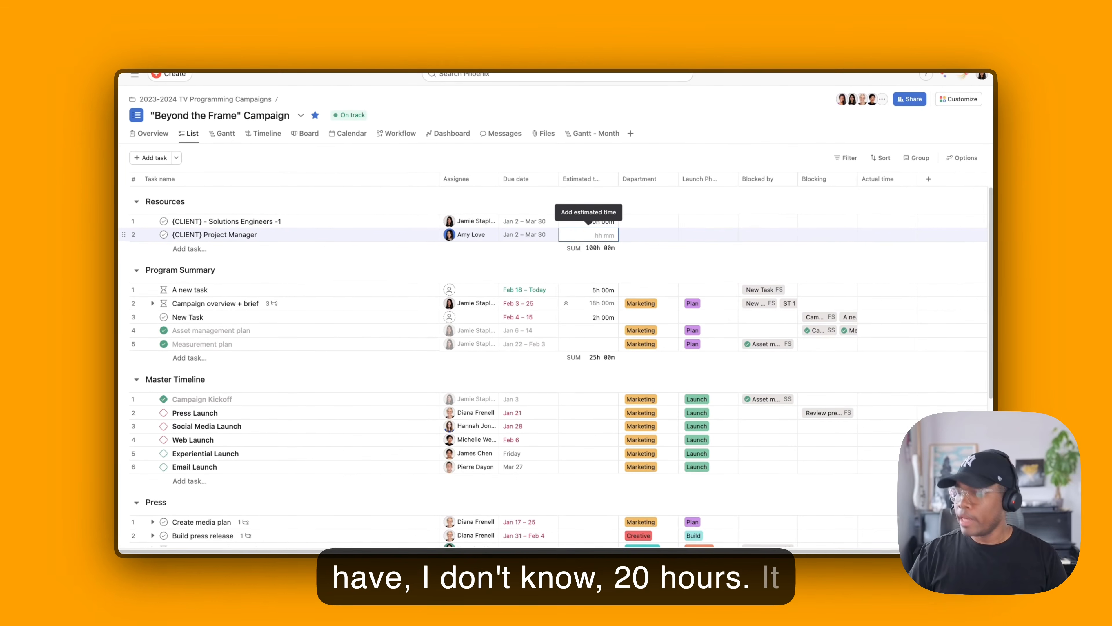
text(20h )
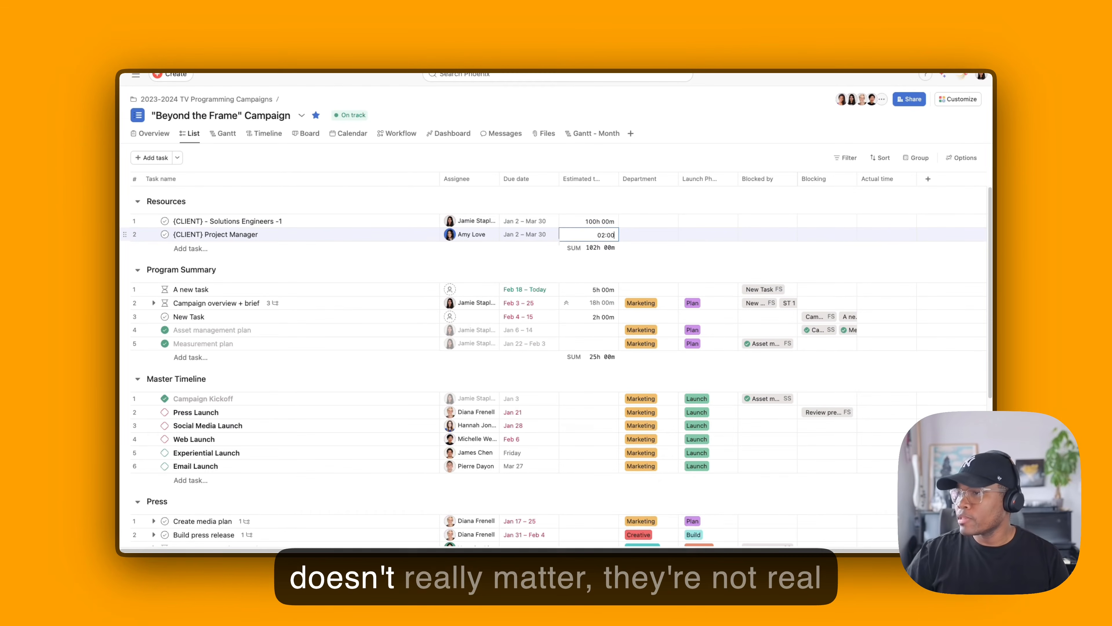
text(00)
key(Return)
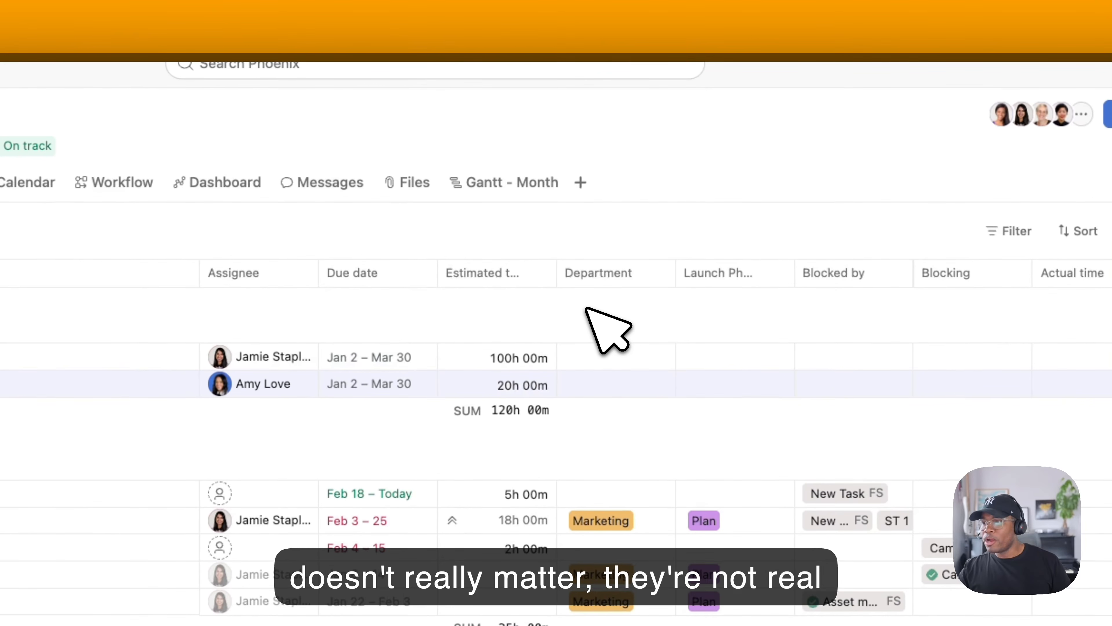
Step: Look over the project's available view types and open the parent portfolio "2023-2024 TV Programming Campaigns"
click(580, 183)
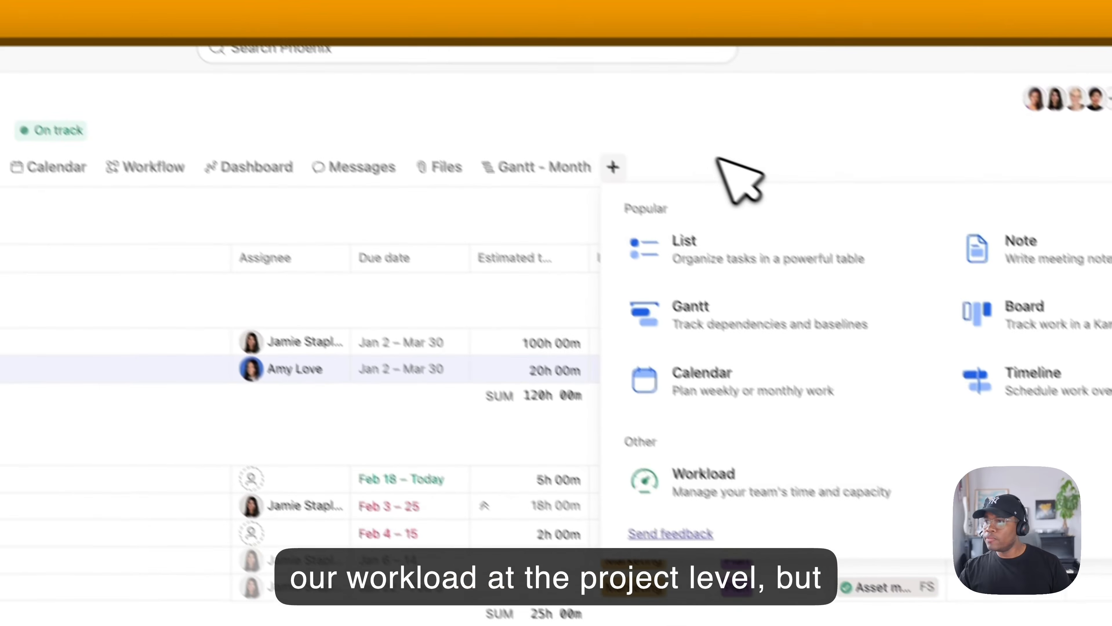
click(566, 37)
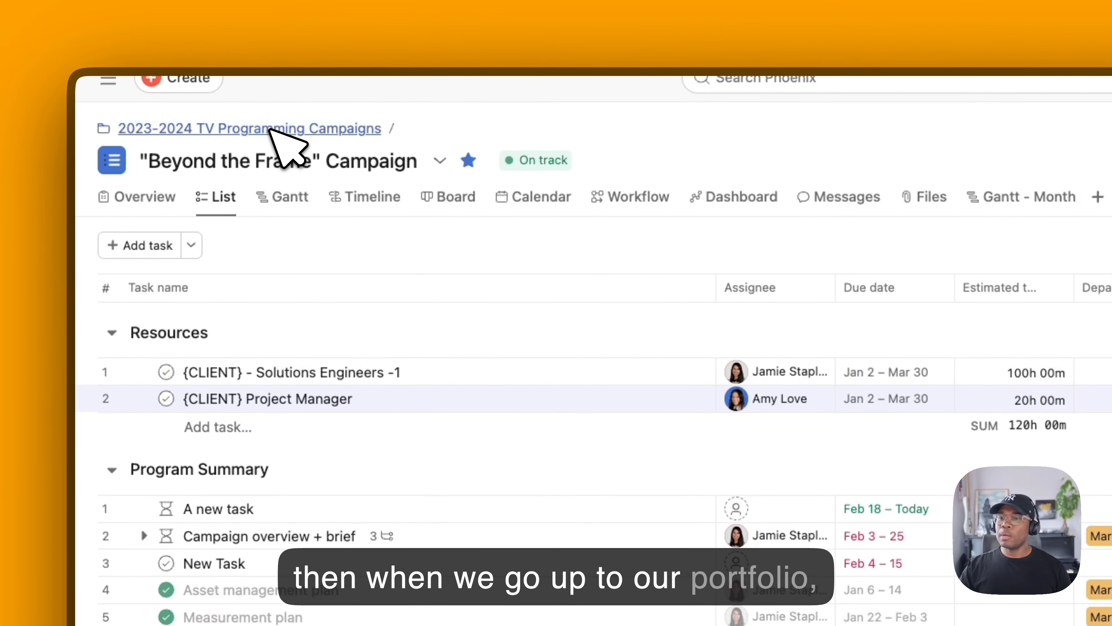
click(259, 116)
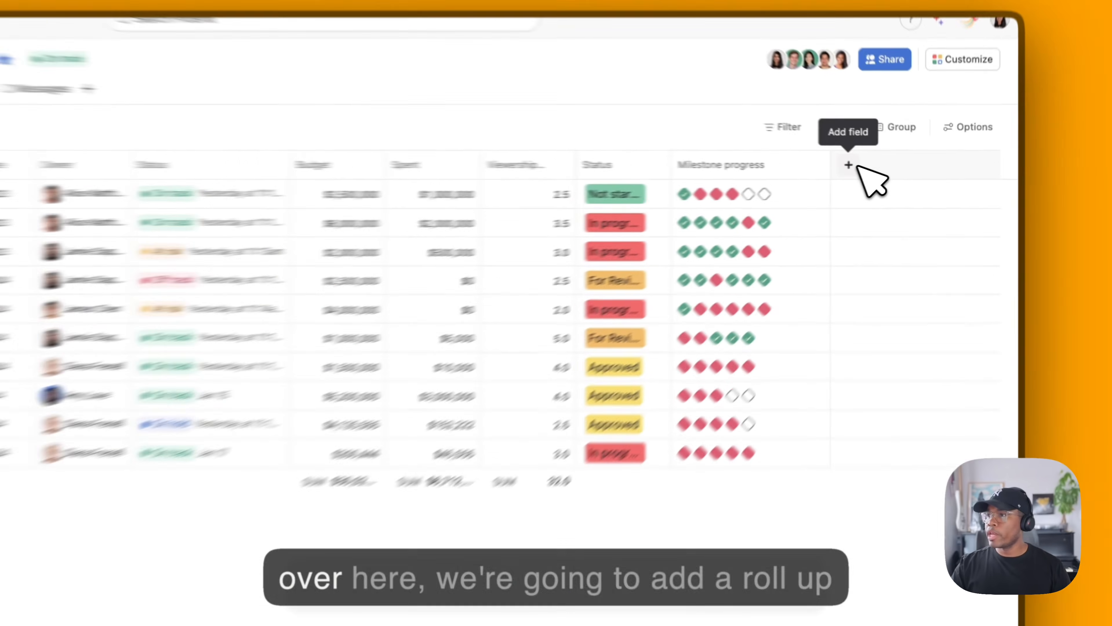
Step: Add a rollup formula field titled "Time 1" to the portfolio, using Estimated time as its input
click(886, 165)
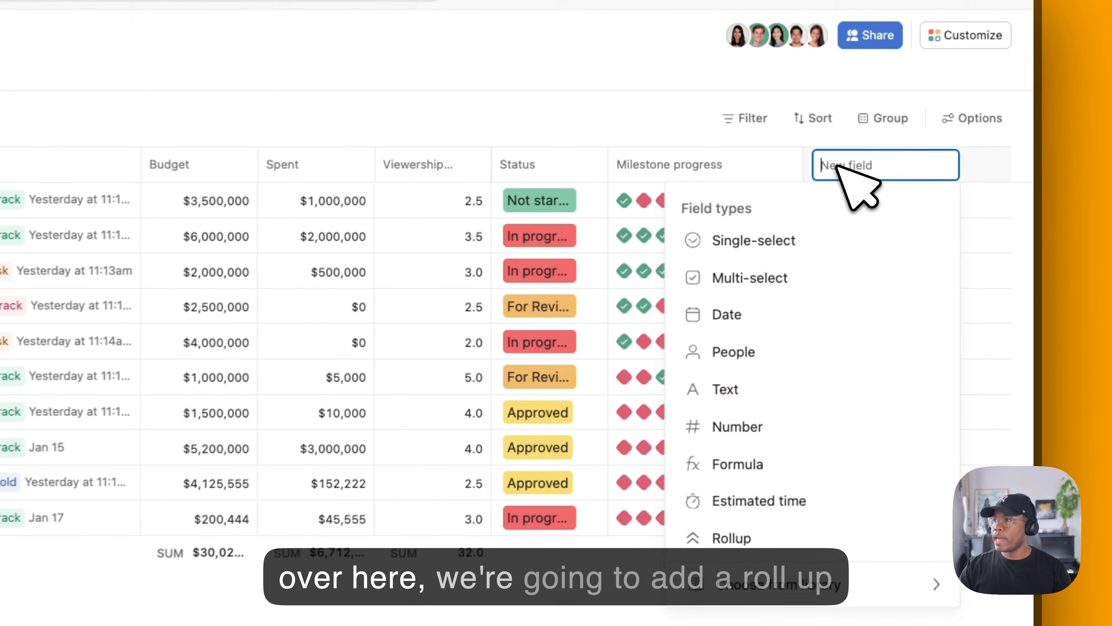
click(738, 366)
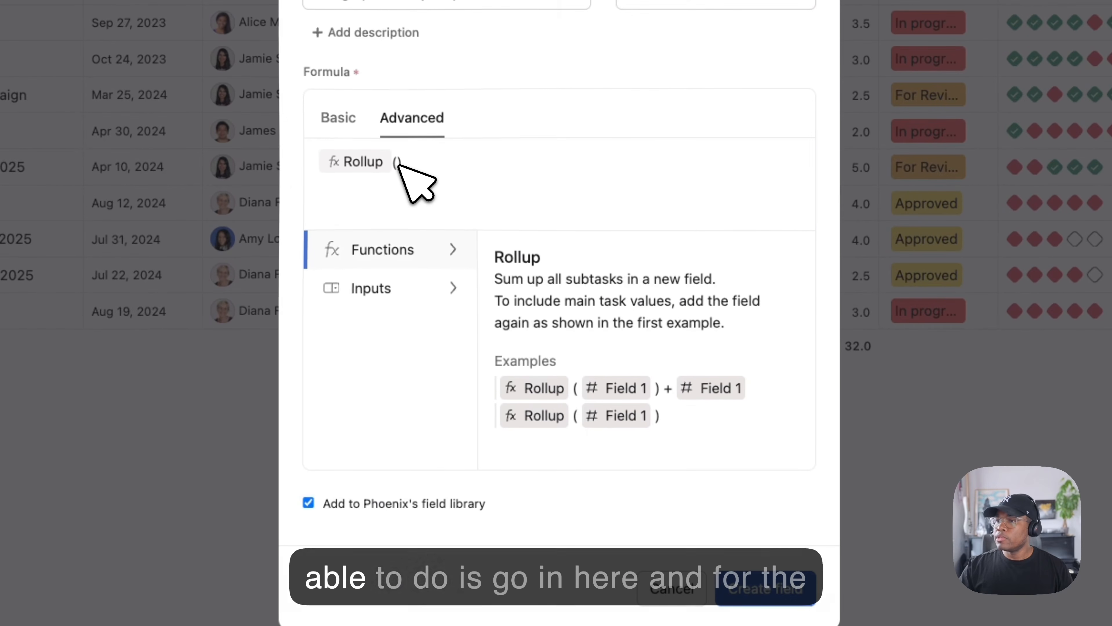
click(398, 168)
click(408, 288)
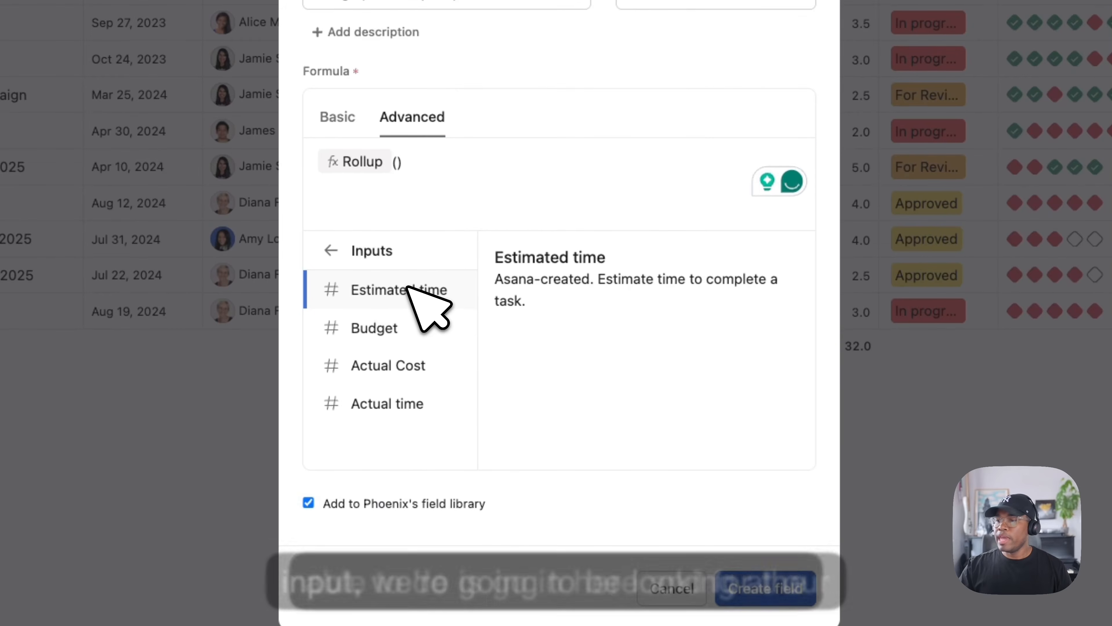
click(429, 297)
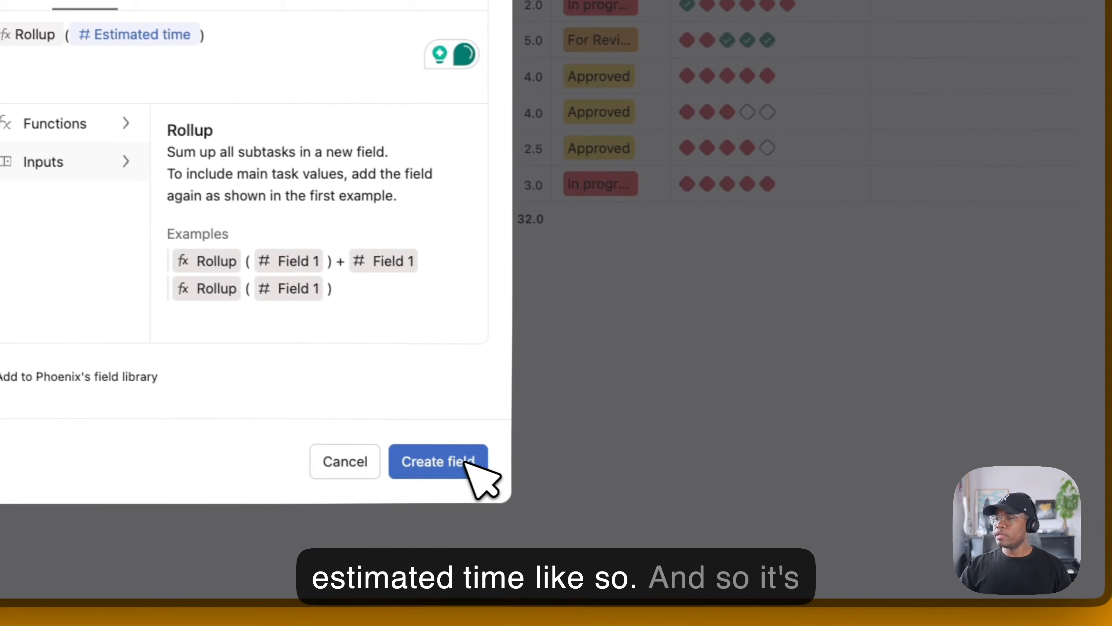
click(791, 587)
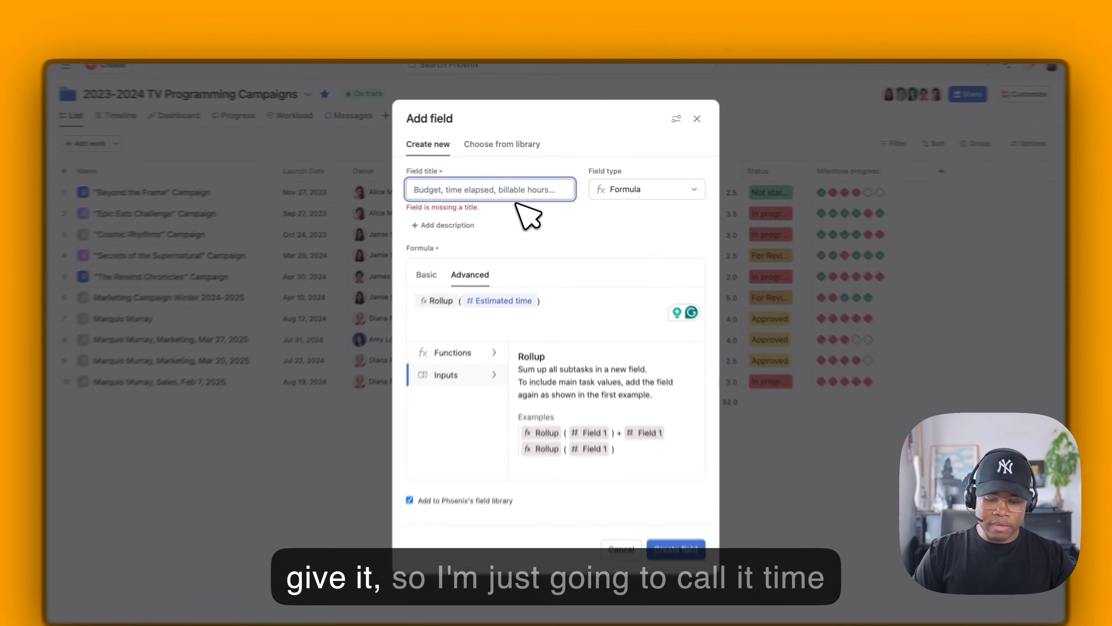
text(Time)
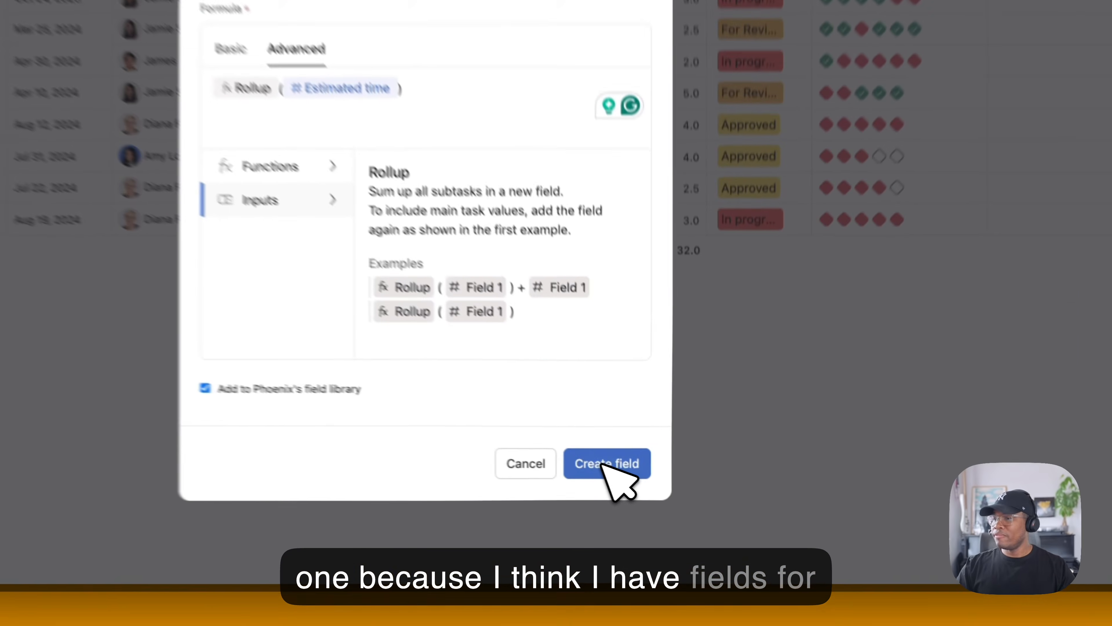
click(659, 484)
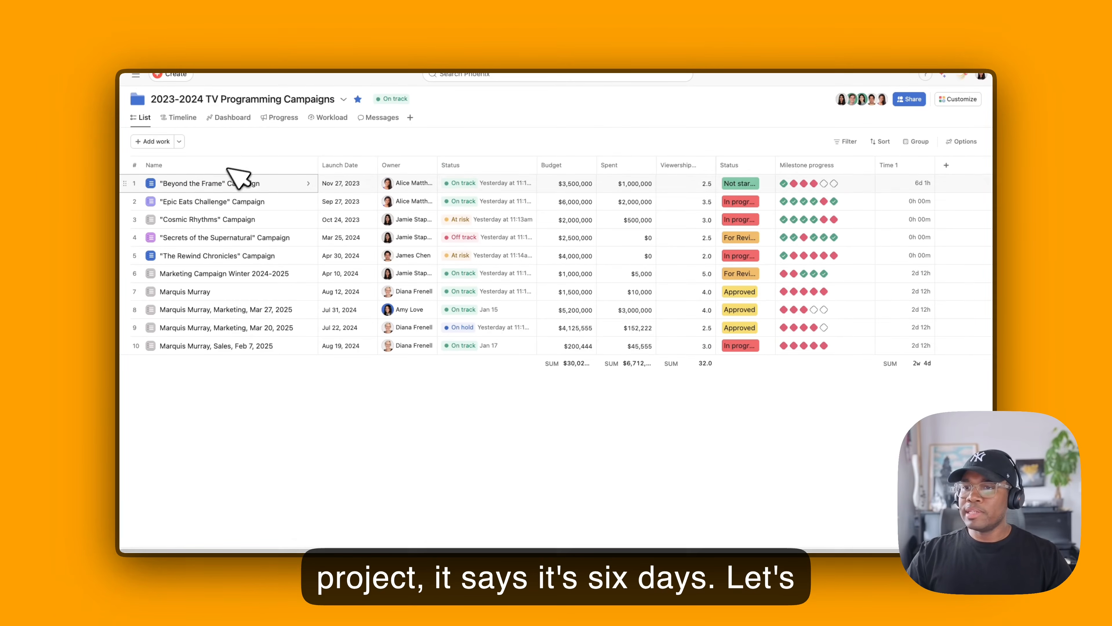
Step: In the "Beyond the Frame" Campaign task list, clear the estimated times of all Program Summary tasks and subtasks and check the other sections
click(230, 182)
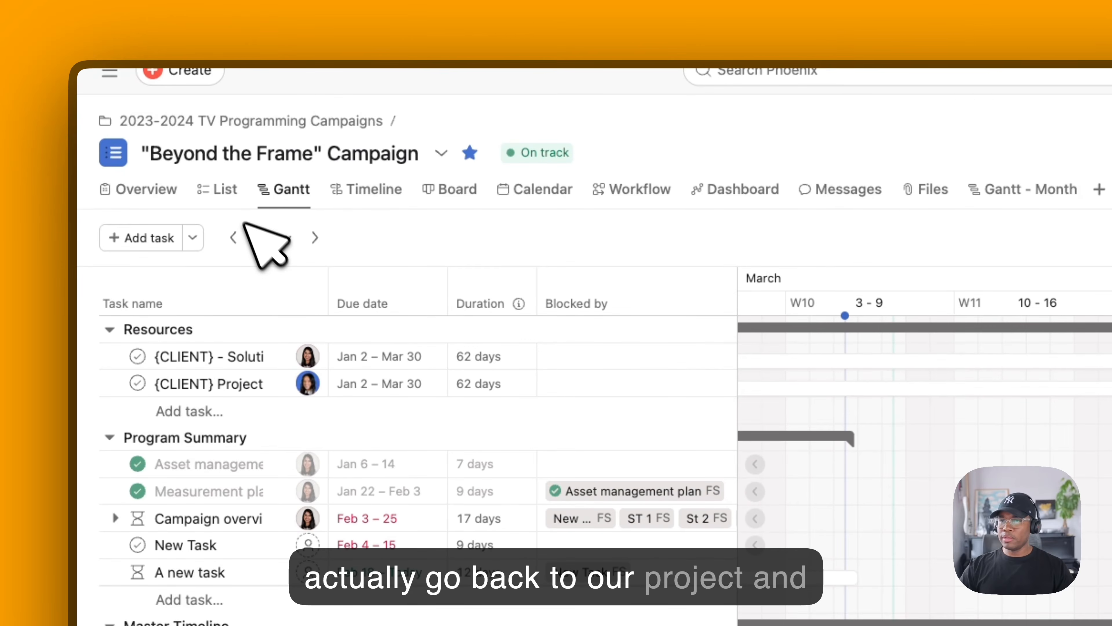
click(233, 189)
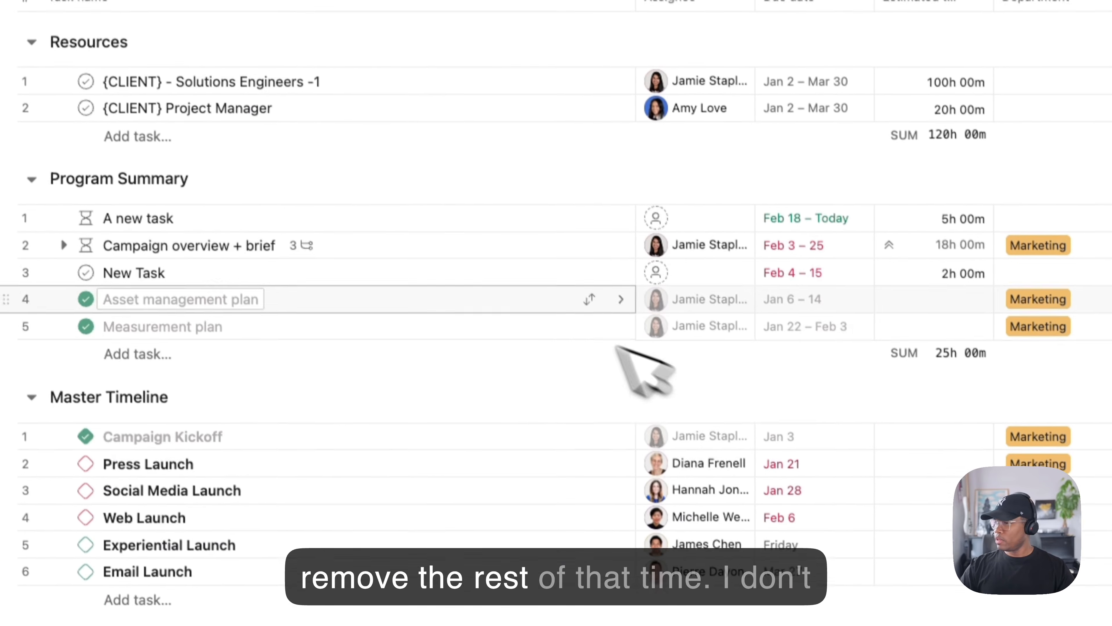
click(106, 327)
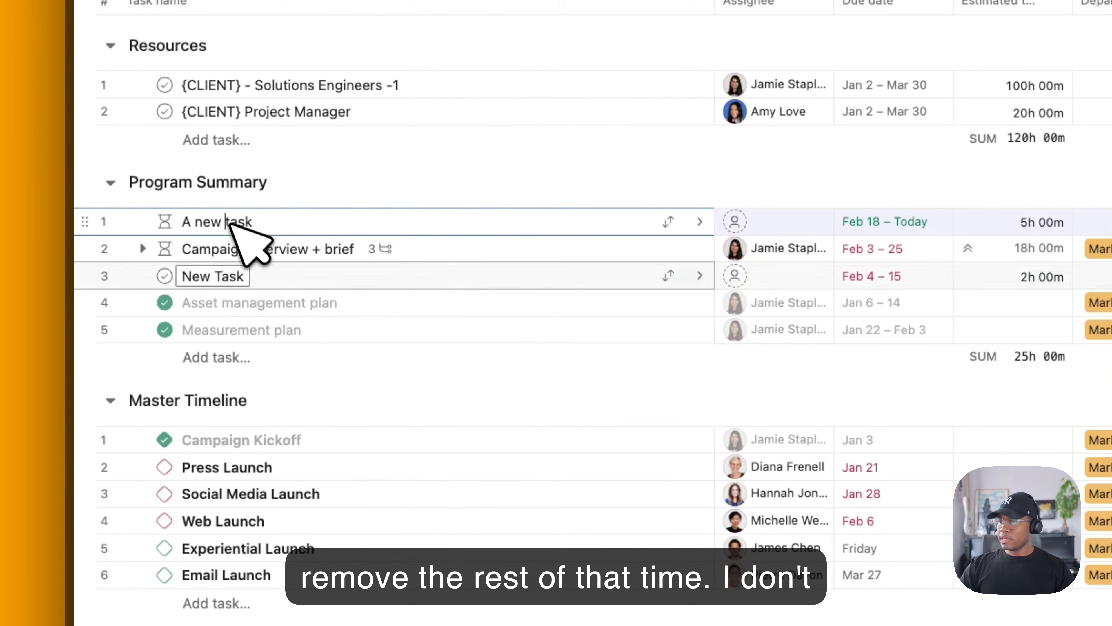
click(146, 247)
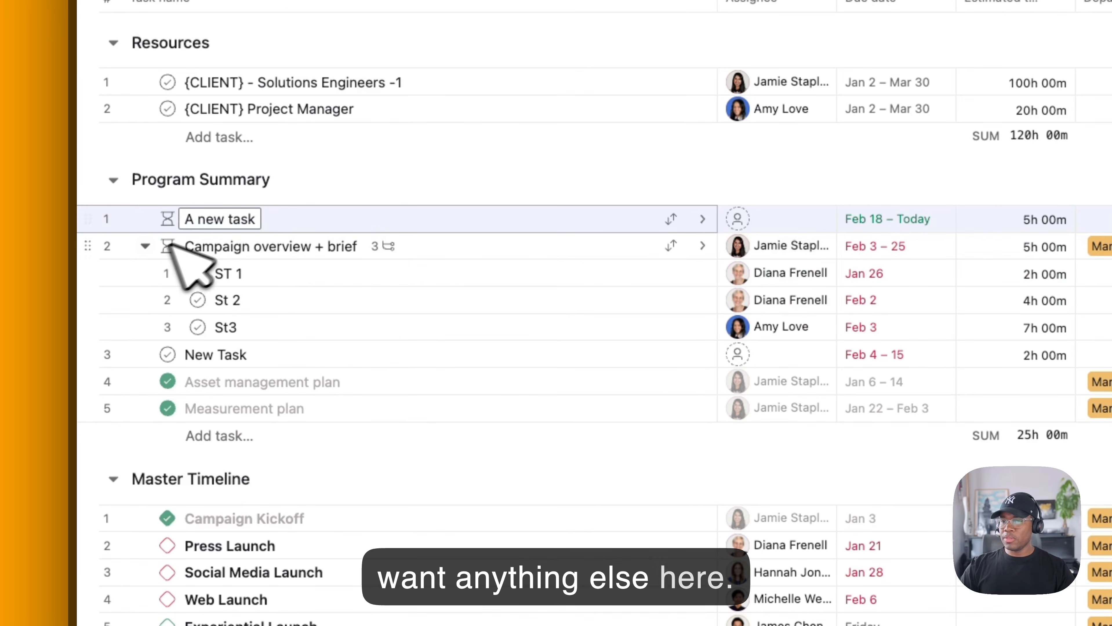
drag(234, 357, 237, 360)
click(1052, 221)
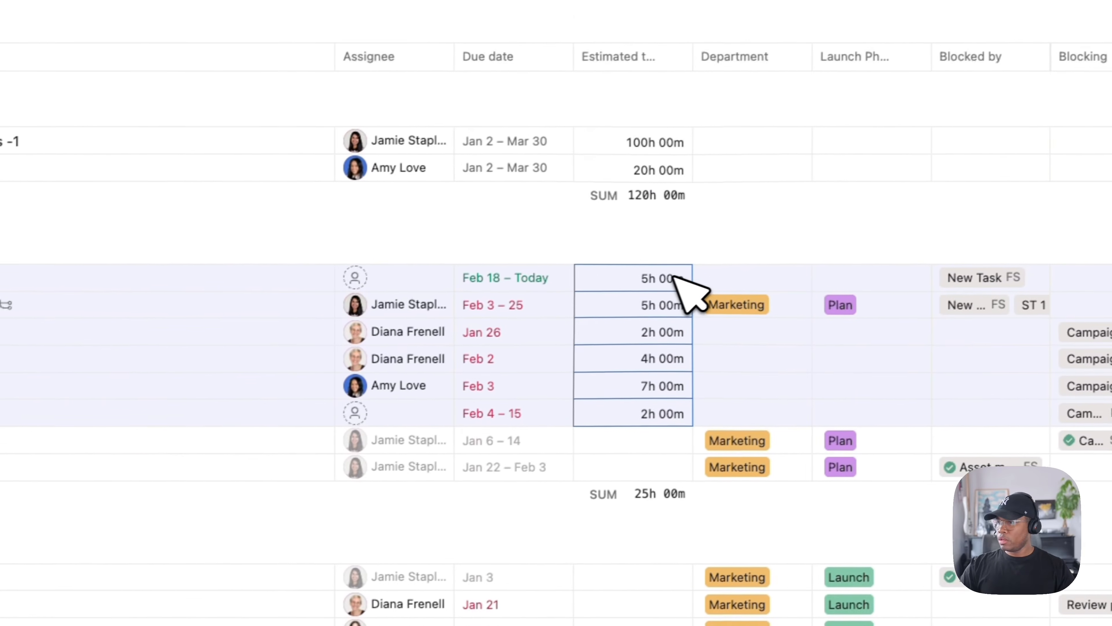
key(super+a)
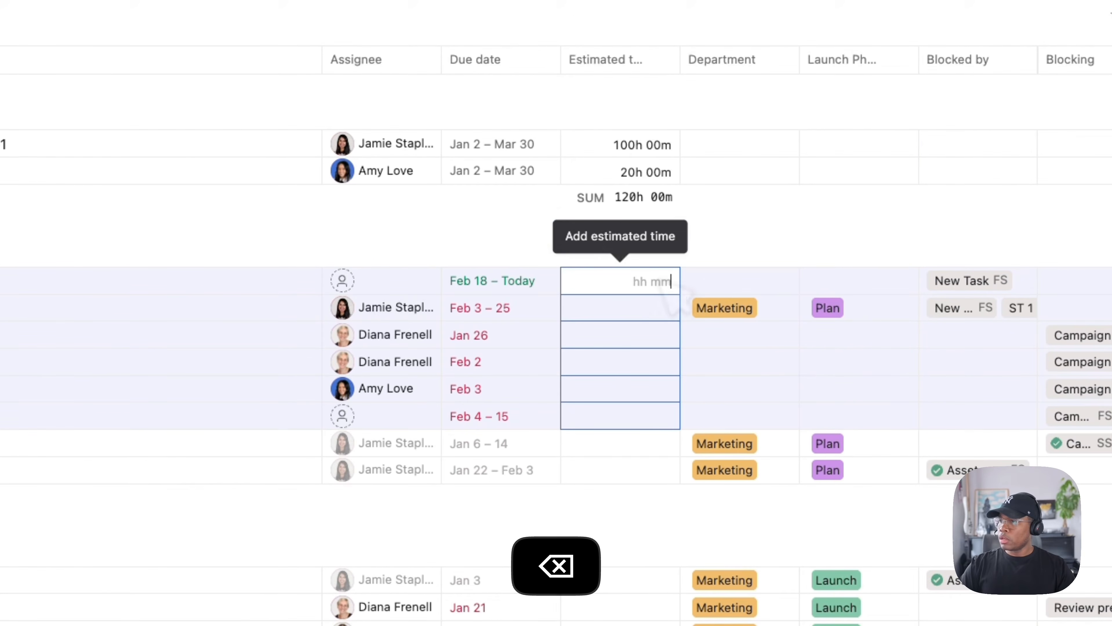
scroll(448, 477, down, 15)
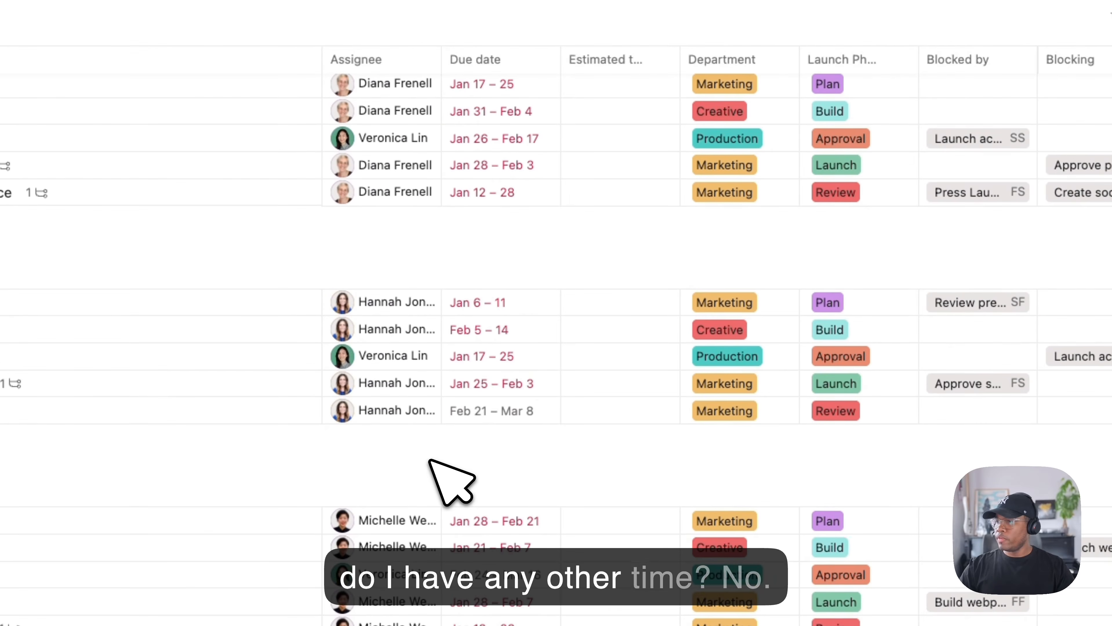
scroll(518, 401, up, 15)
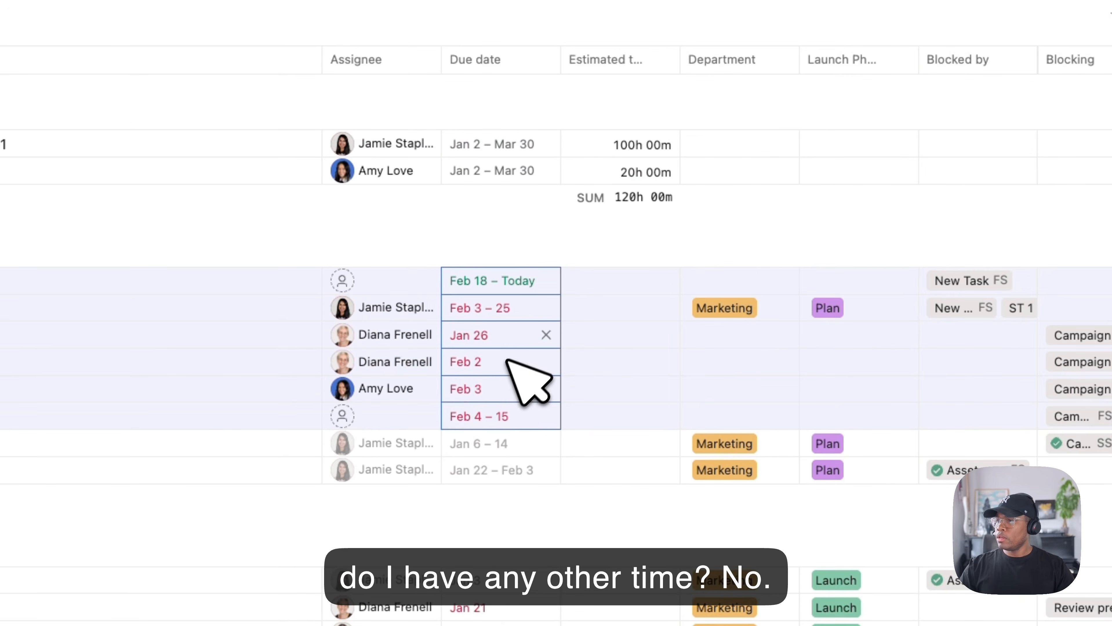
Step: Set the Solutions Engineers task's estimated time to 30 hours
click(625, 146)
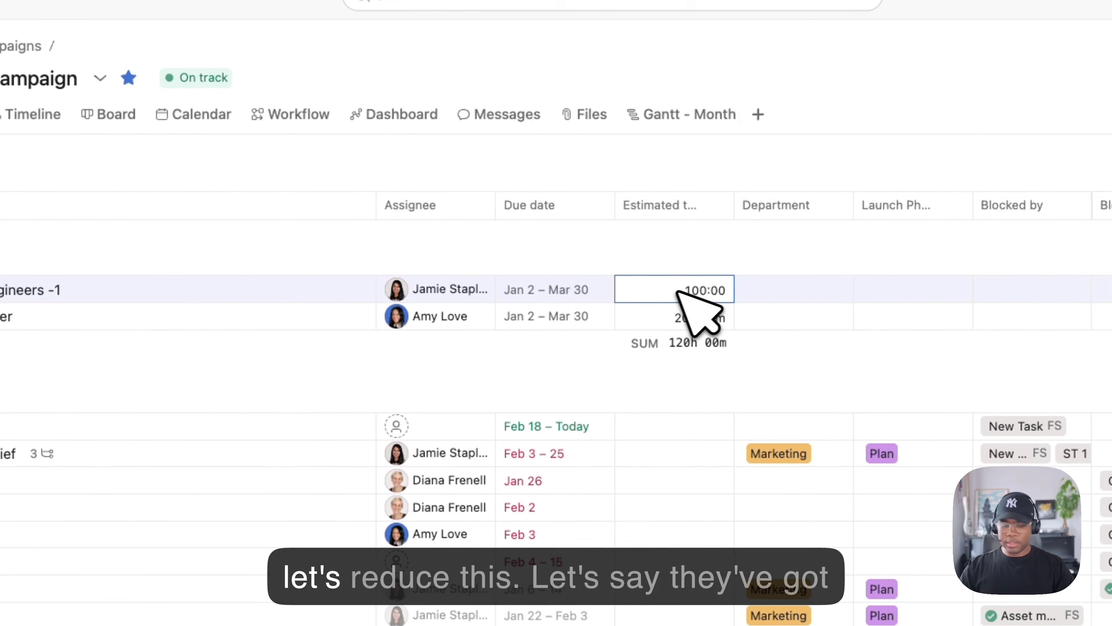
key(super+a)
text(3)
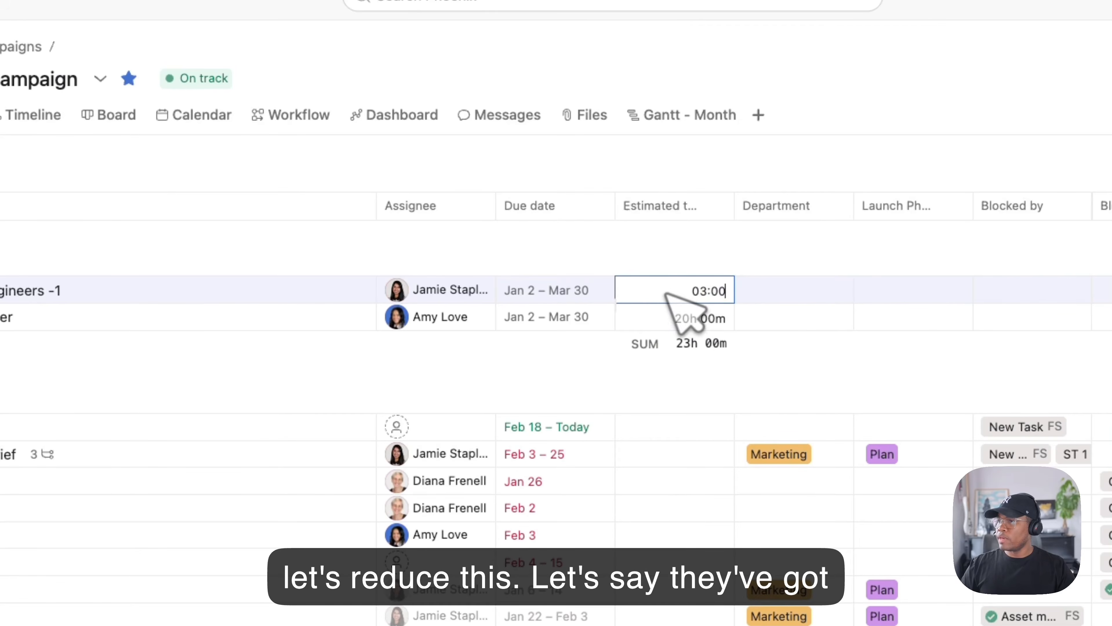
text(0h 00m)
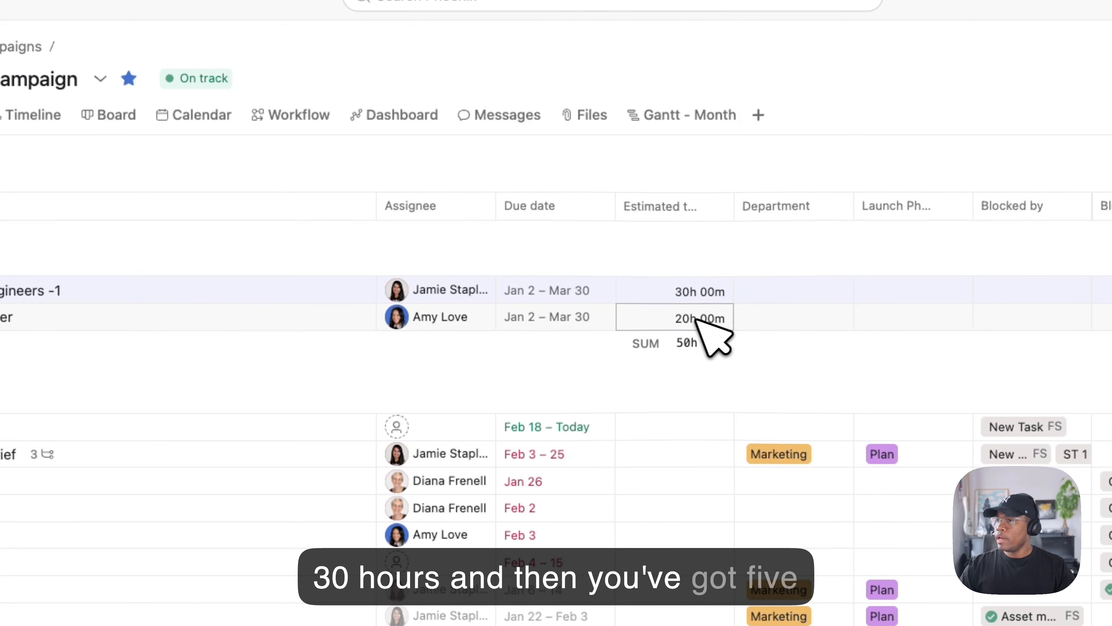
Step: Set the Project Manager task's estimated time to 5 hours
click(697, 320)
key(super+a)
text(5)
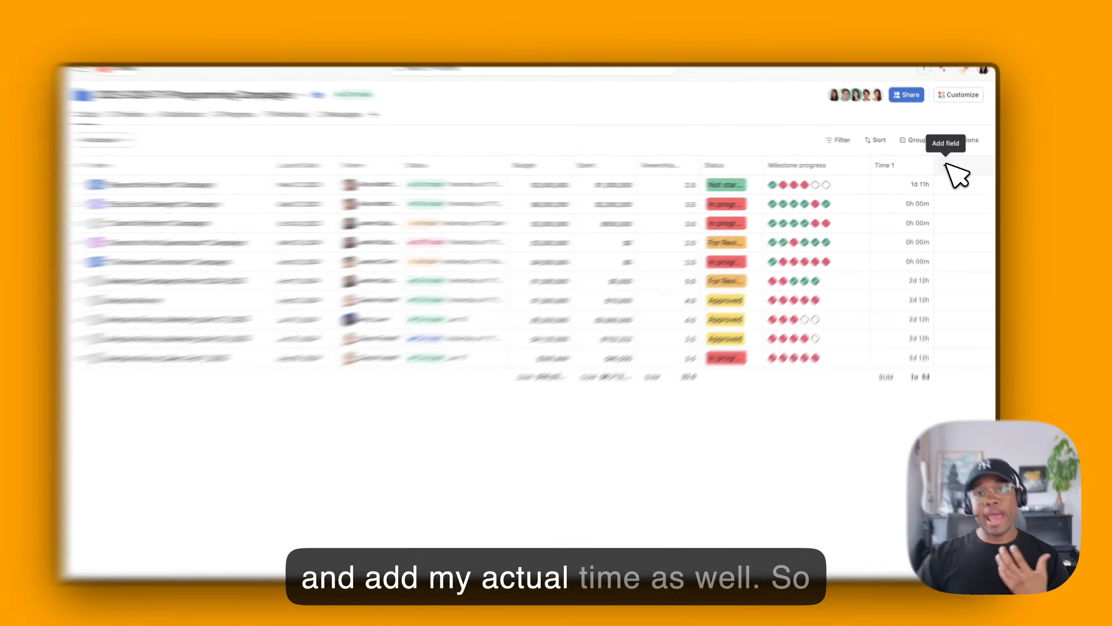
Step: Add a rollup formula field titled "Actual 1" to the portfolio, using Actual time as its input and leaving it out of Phoenix's field library
click(946, 166)
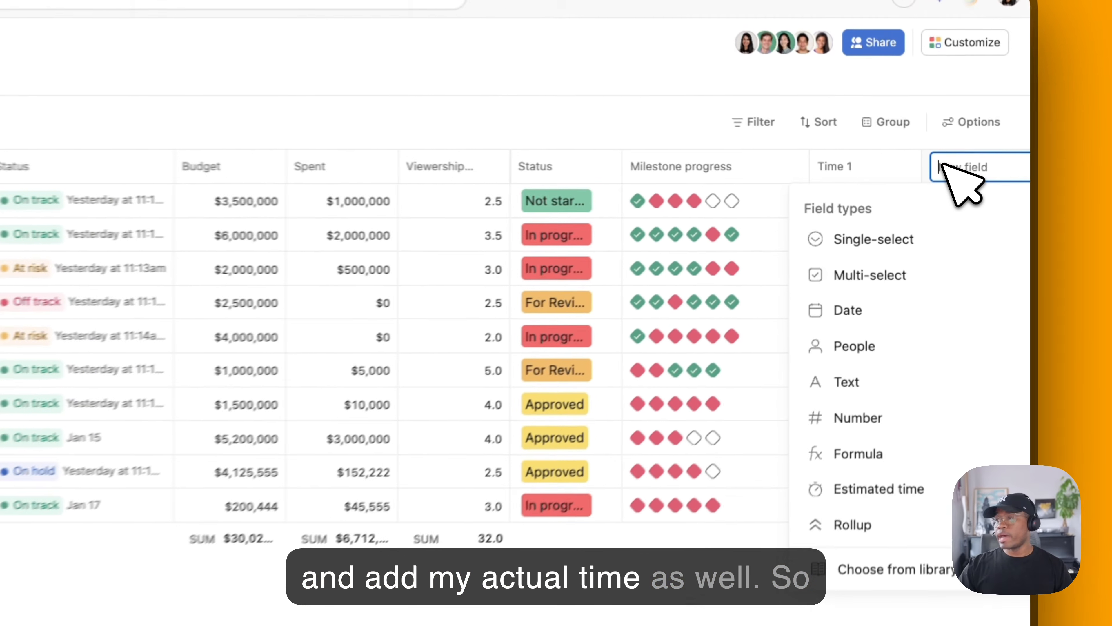
click(847, 546)
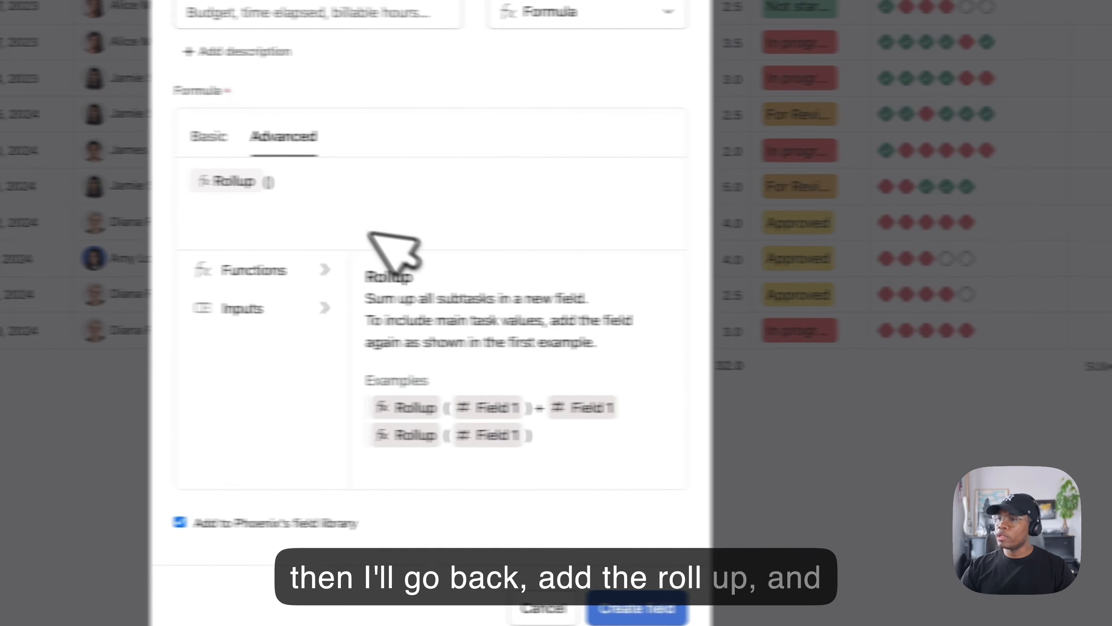
click(270, 182)
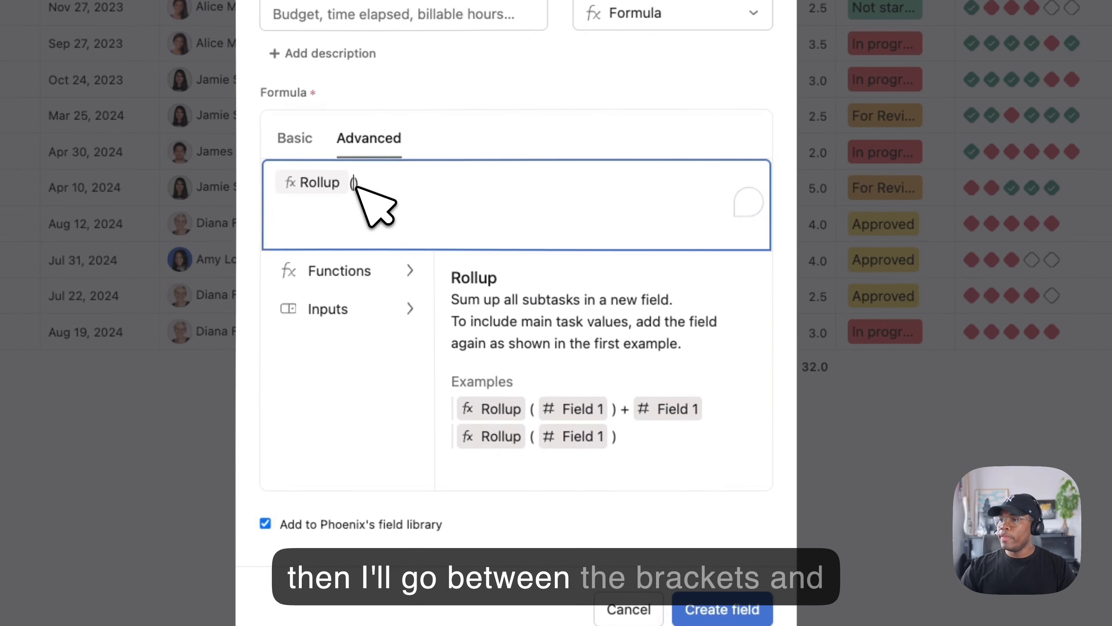
click(397, 309)
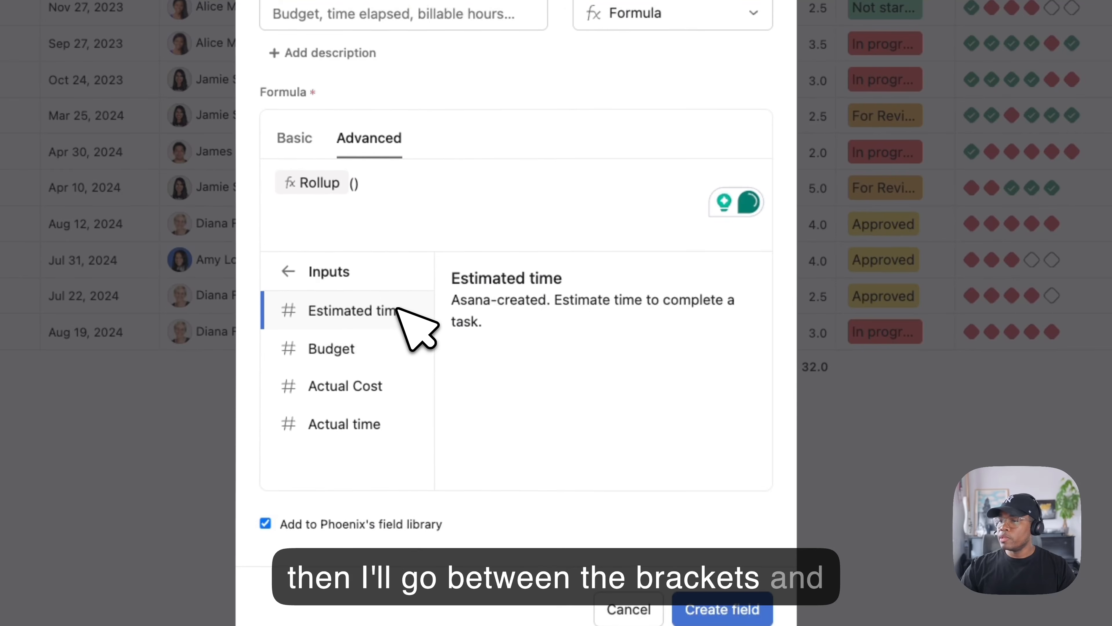
click(382, 434)
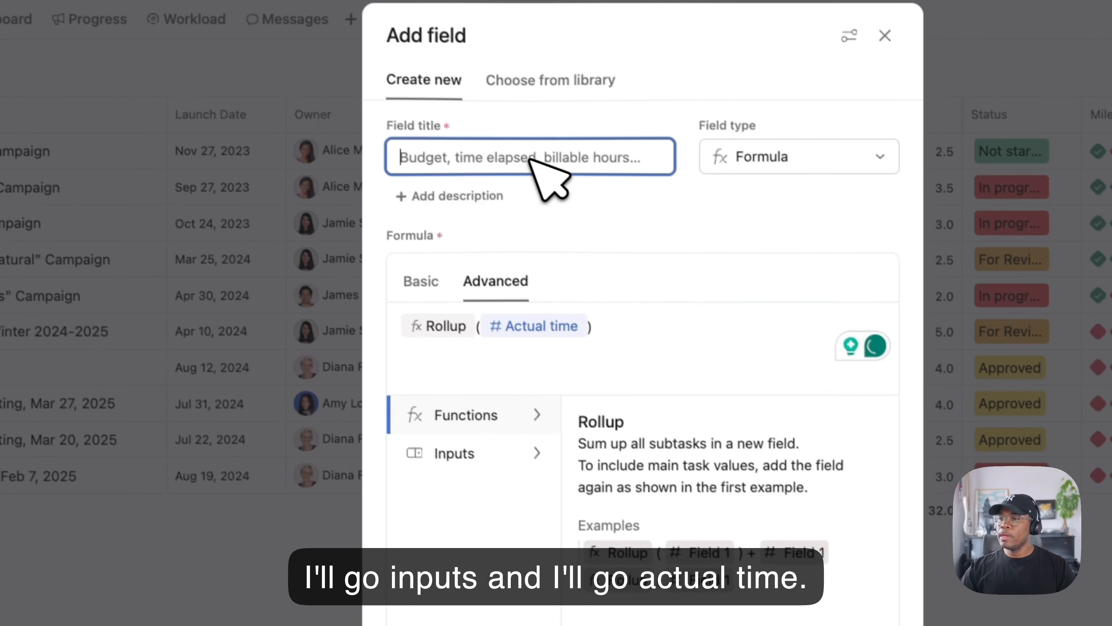
text(Ac)
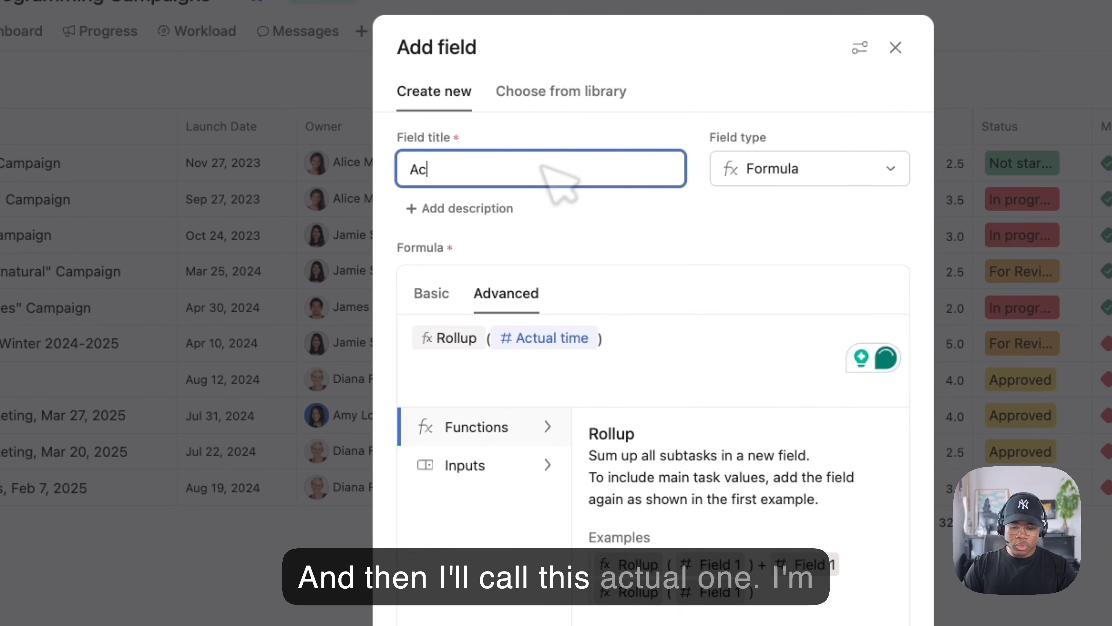
text(tual 1)
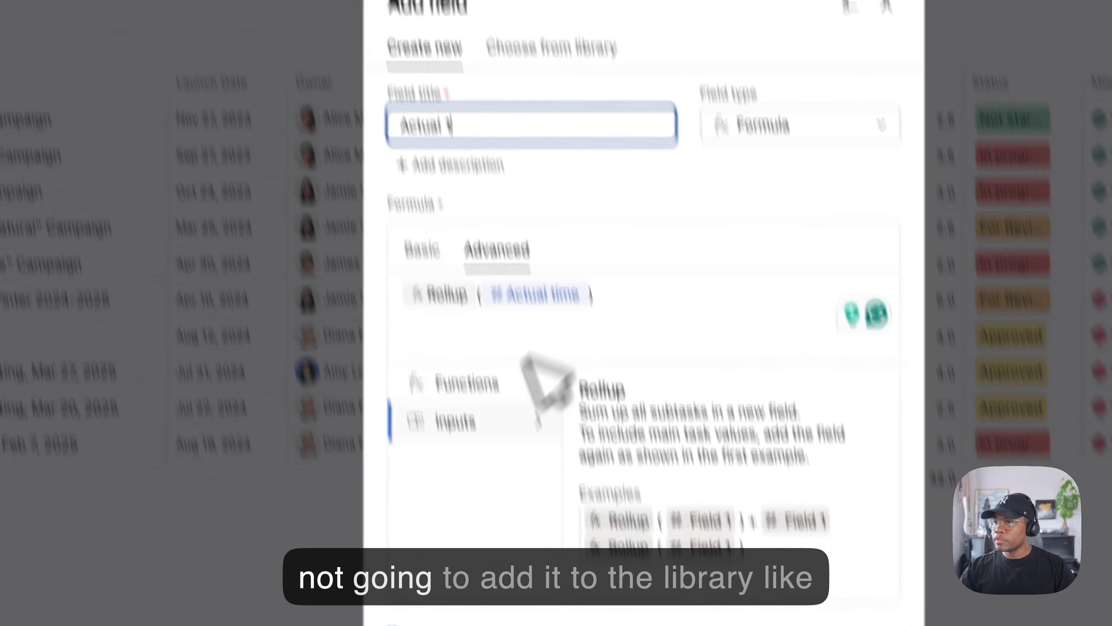
click(349, 415)
click(616, 425)
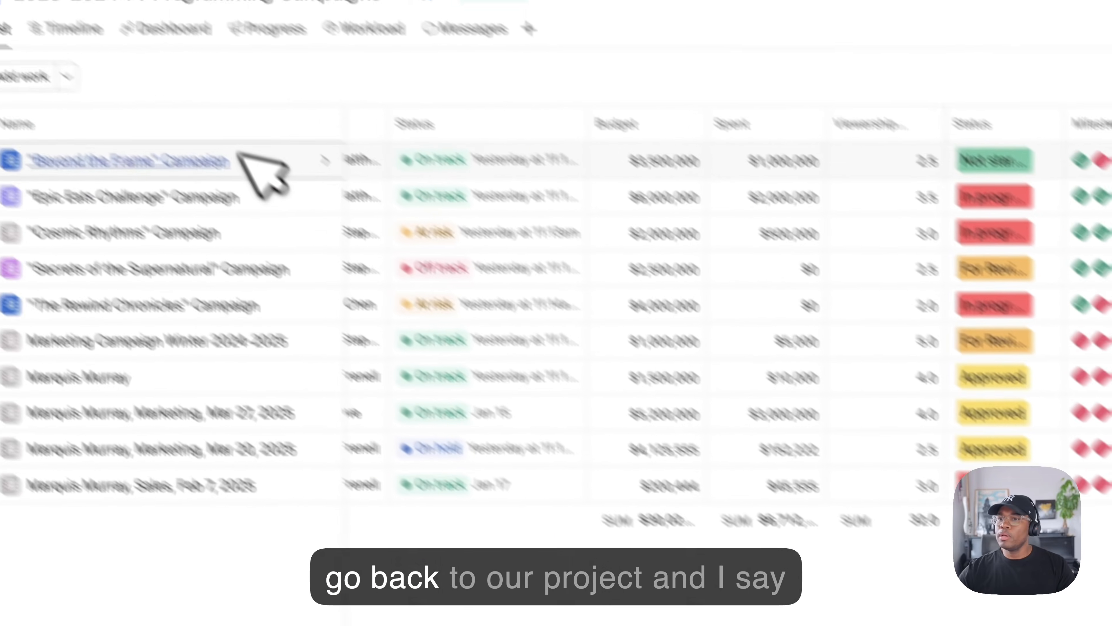
Step: In the "Beyond the Frame" Campaign task list, move the Actual time column directly after Estimated time
click(246, 158)
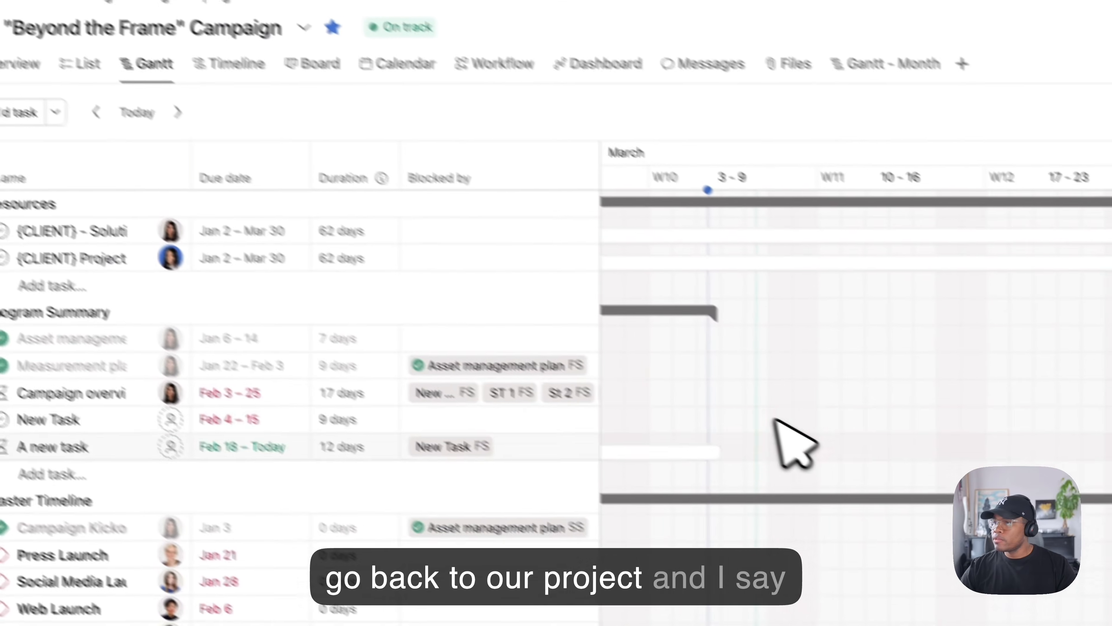
click(180, 123)
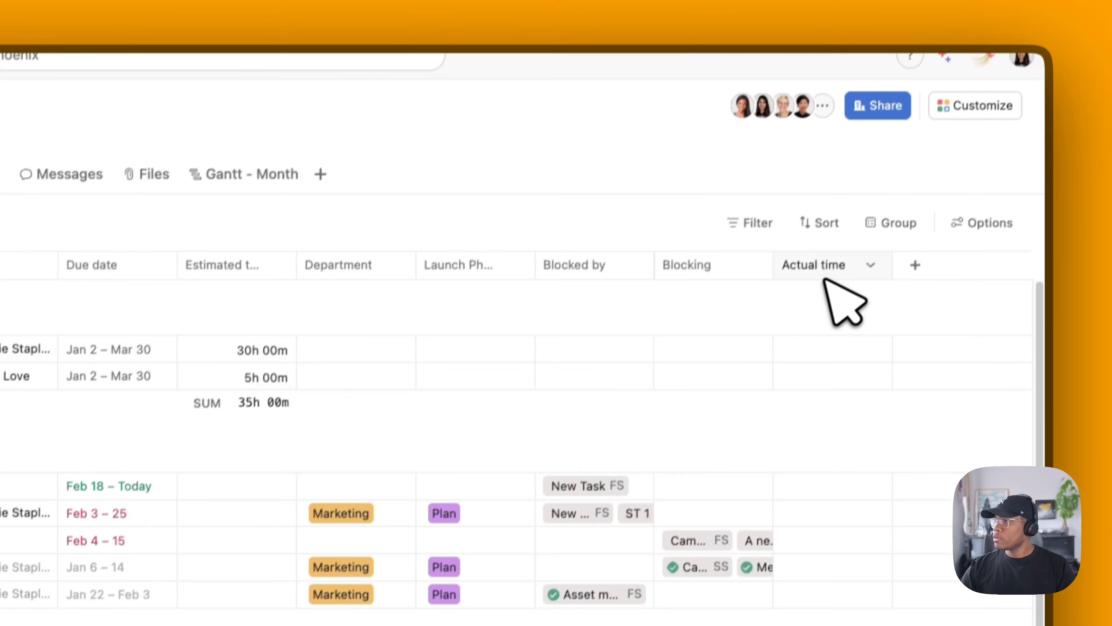
drag(824, 281, 324, 268)
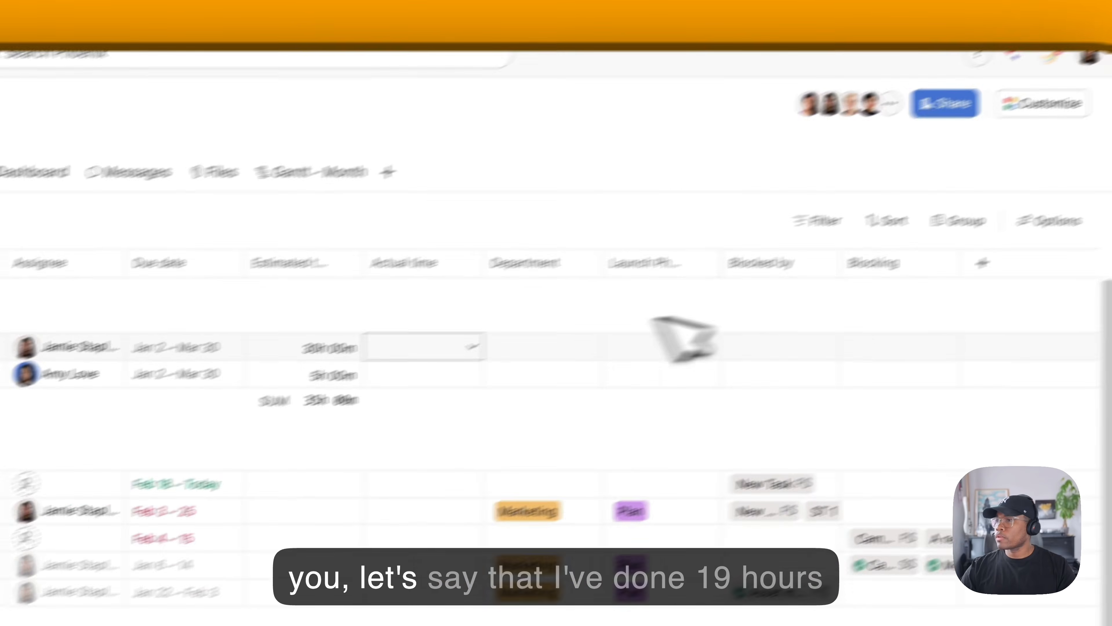
Step: Log 19 hours of actual time on the Solutions Engineers task
click(439, 347)
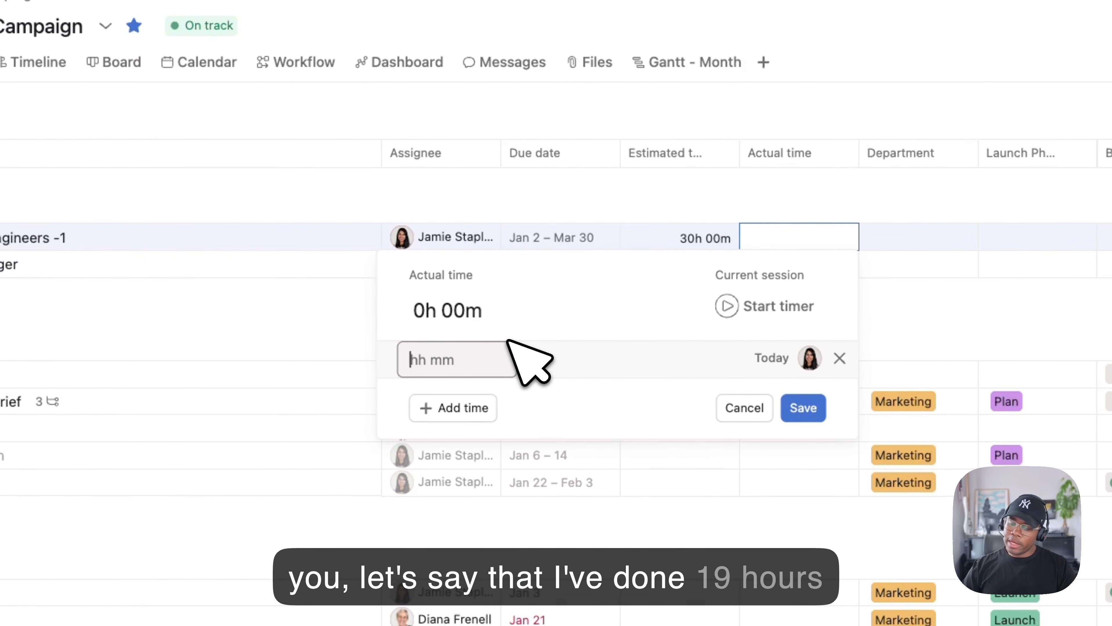
text(19:00)
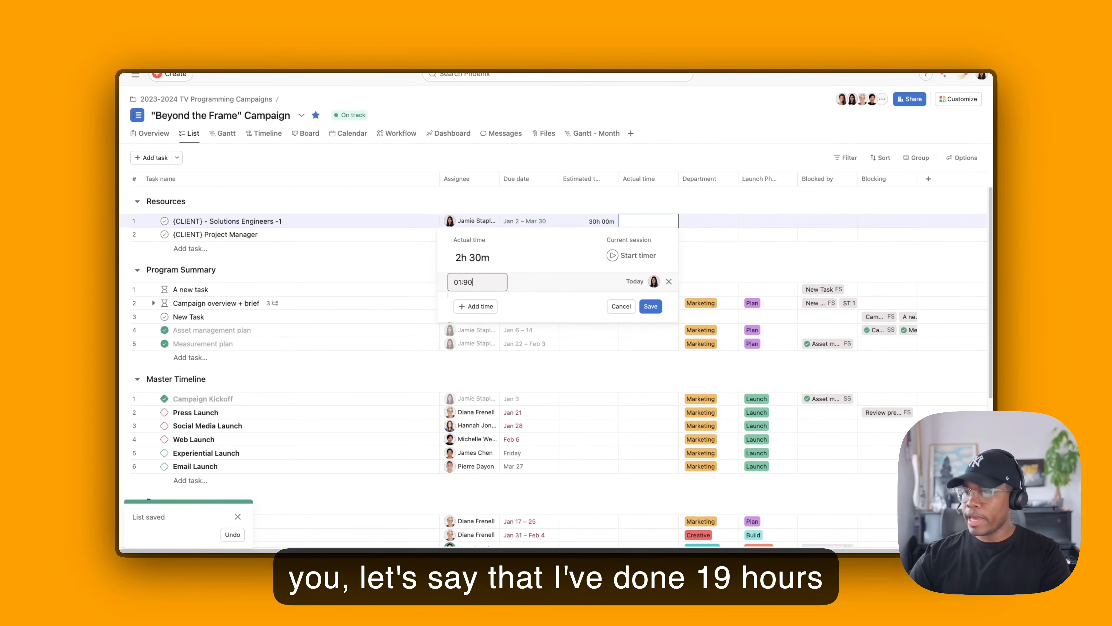
click(649, 312)
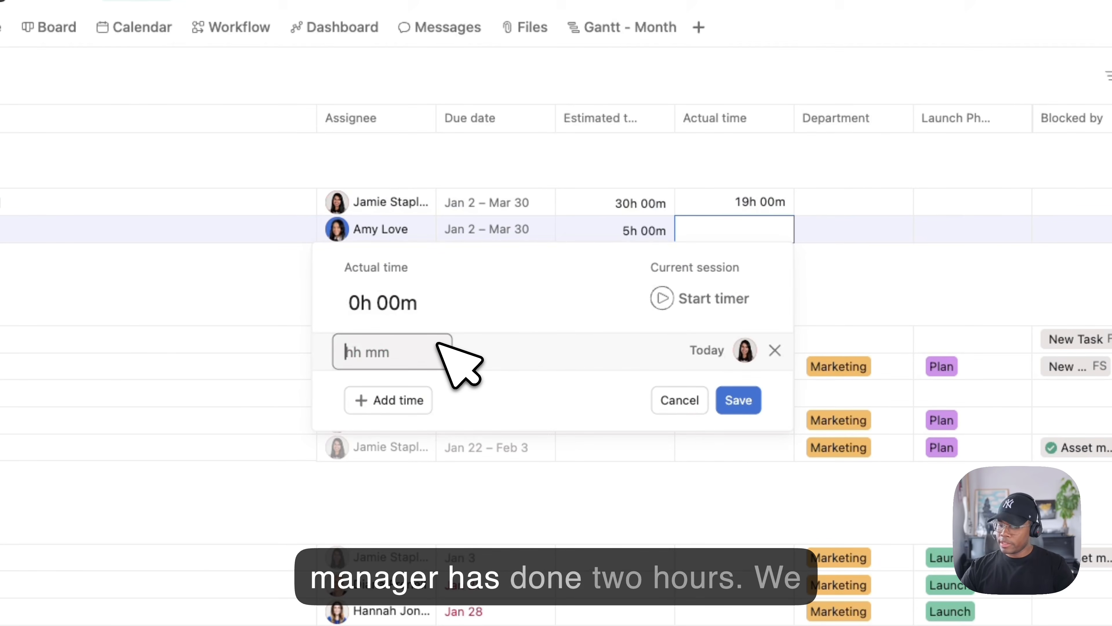
Step: Log 2 hours of actual time on the Project Manager task and return to the parent portfolio "2023-2024 TV Programming Campaigns"
click(368, 397)
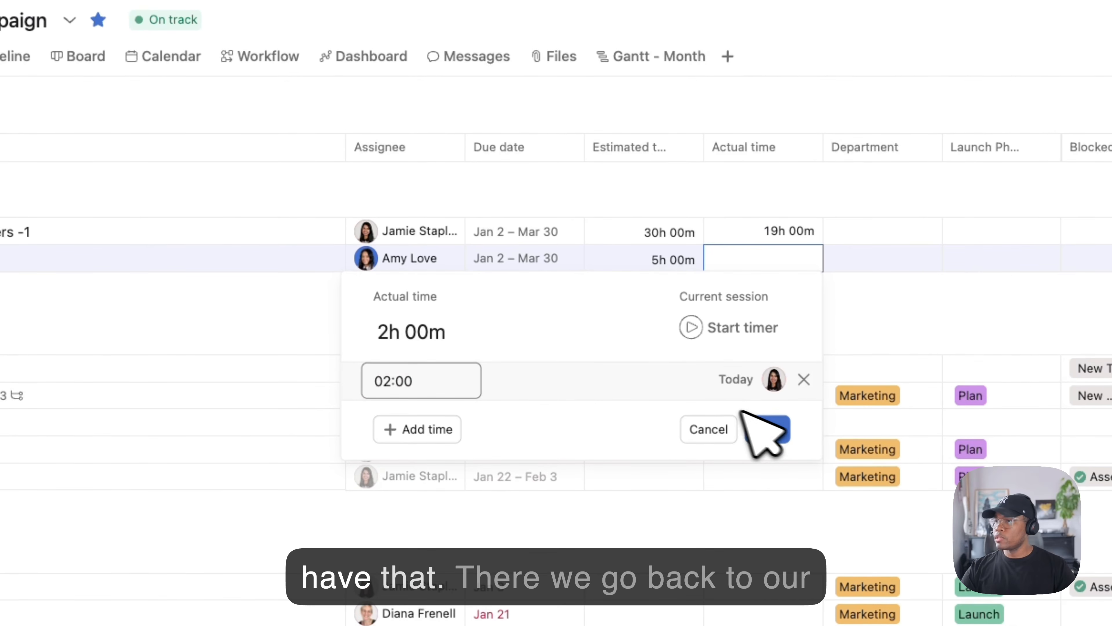
click(735, 397)
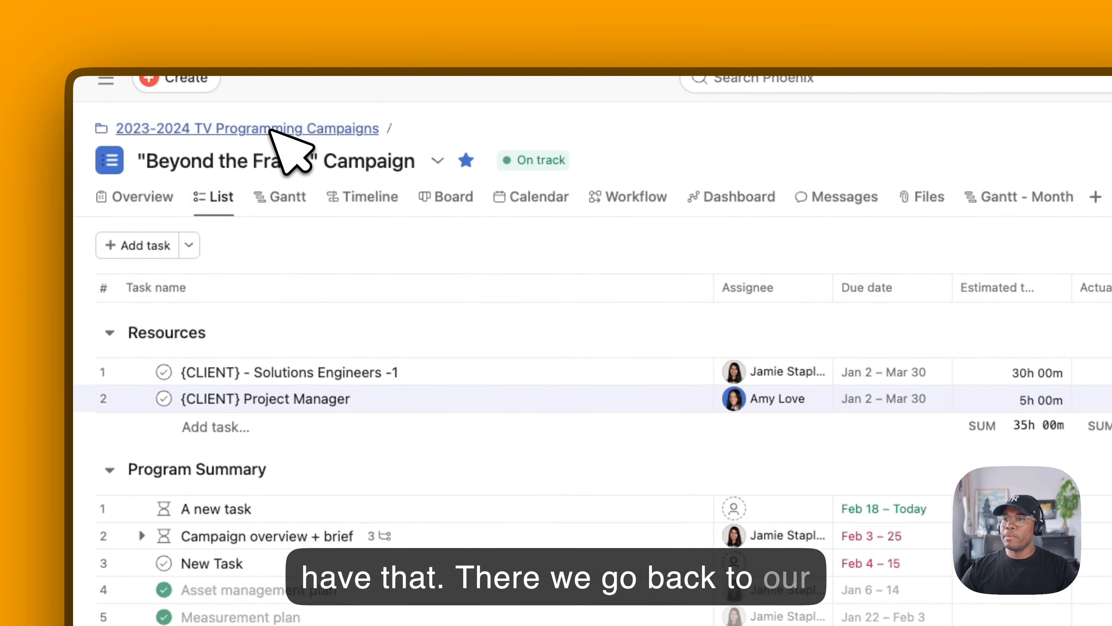
click(303, 130)
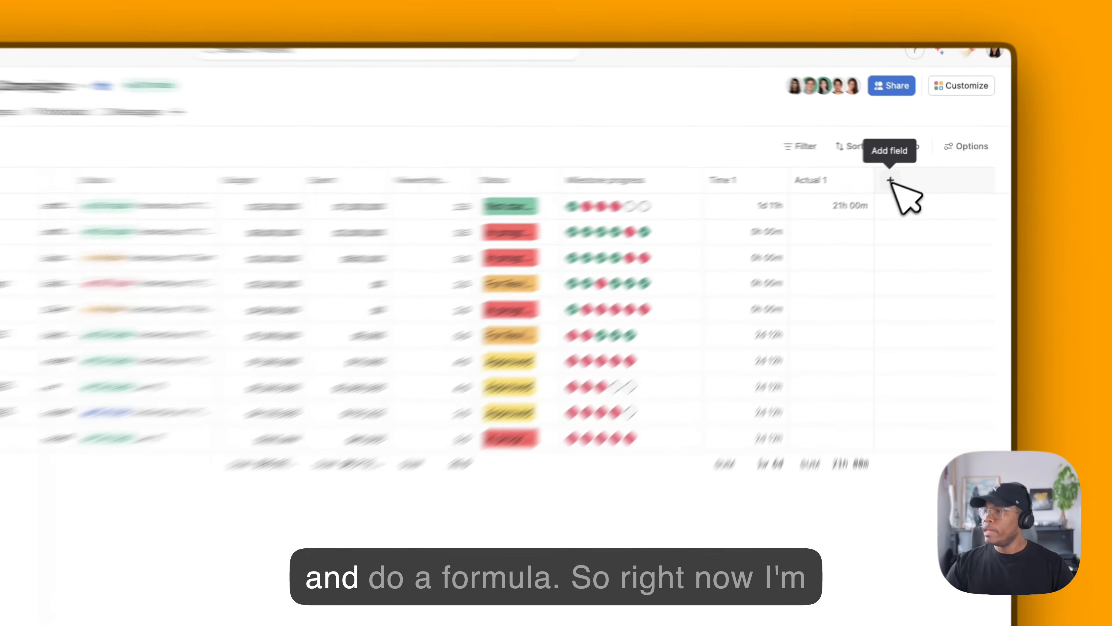
click(909, 168)
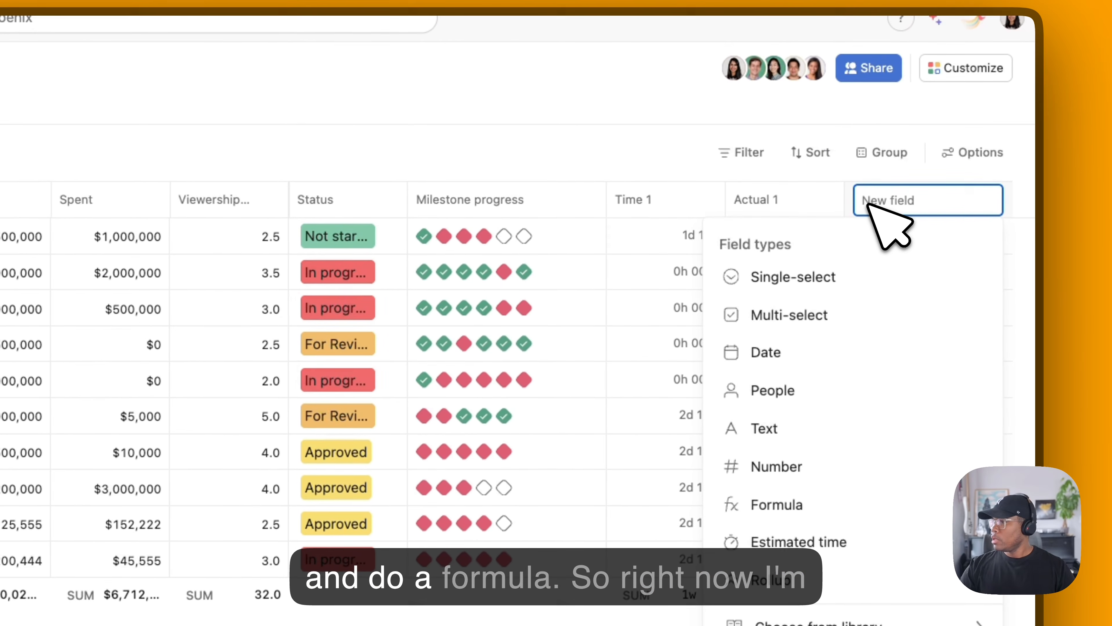
click(785, 370)
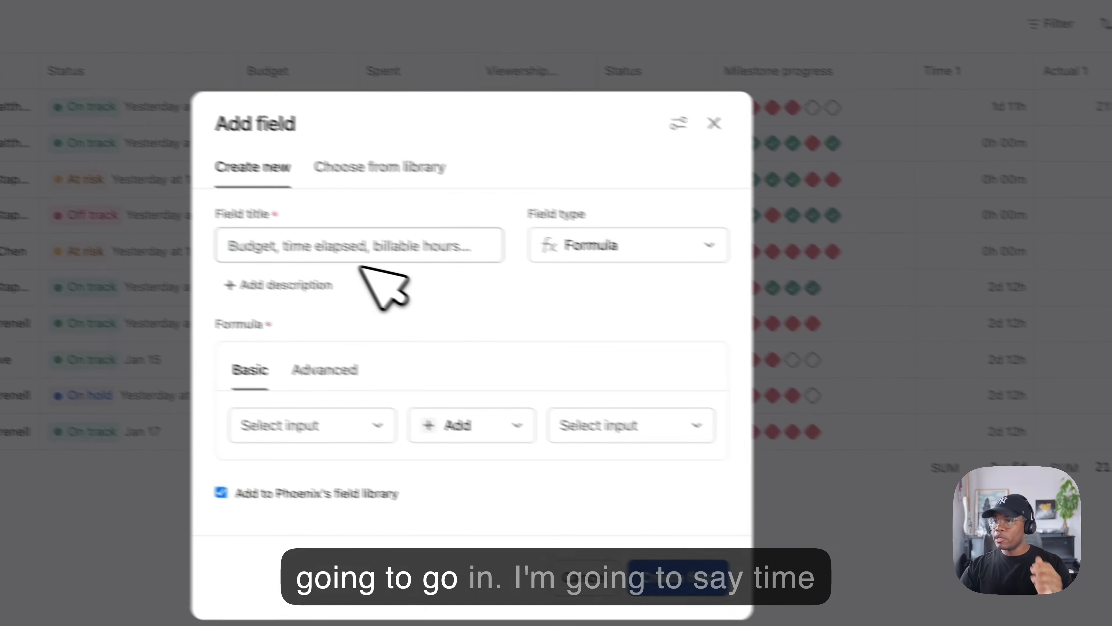
click(22, 164)
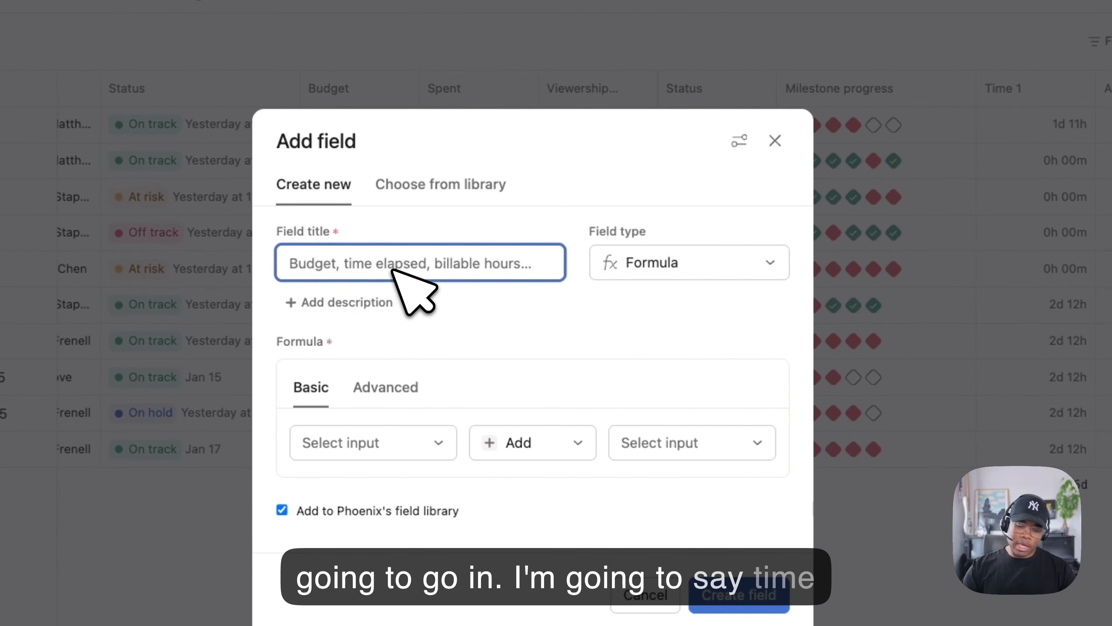
text(Time remaine)
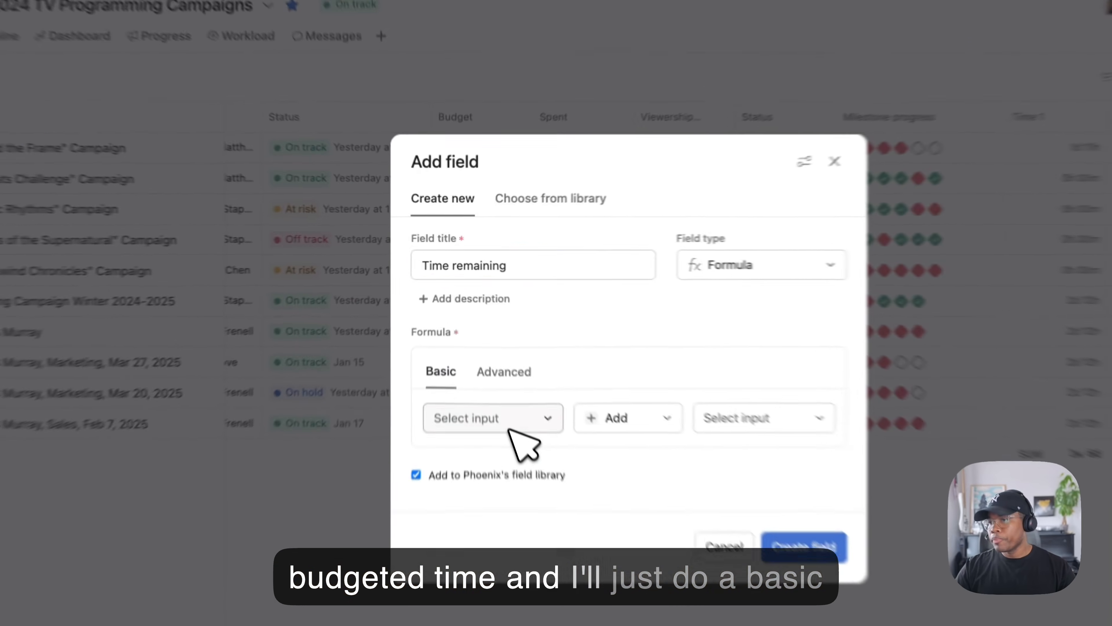
click(484, 344)
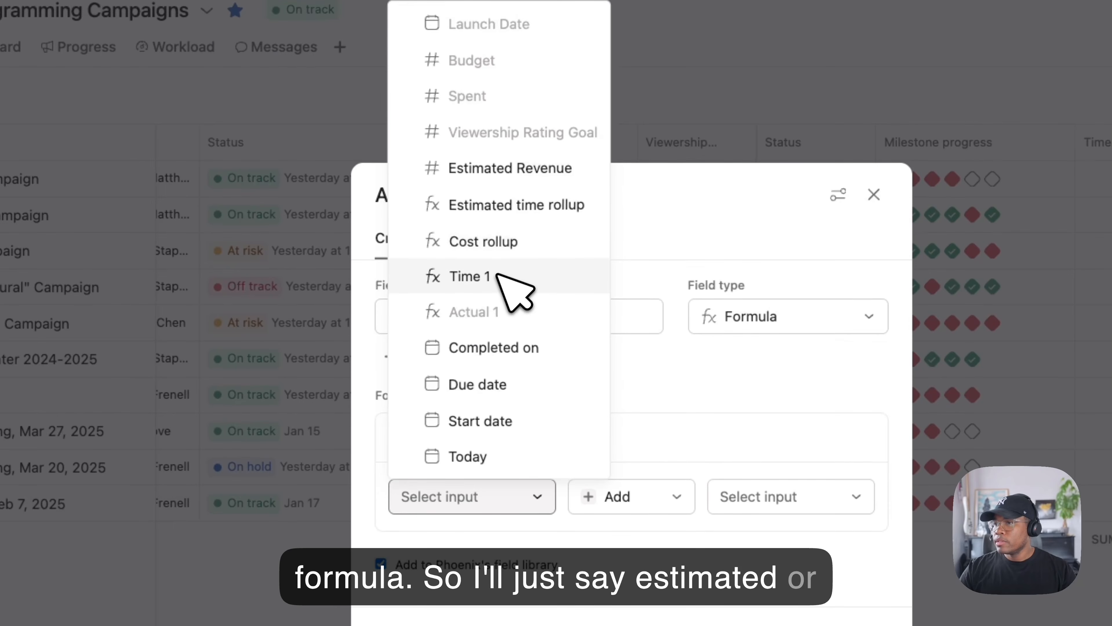
click(499, 275)
click(667, 497)
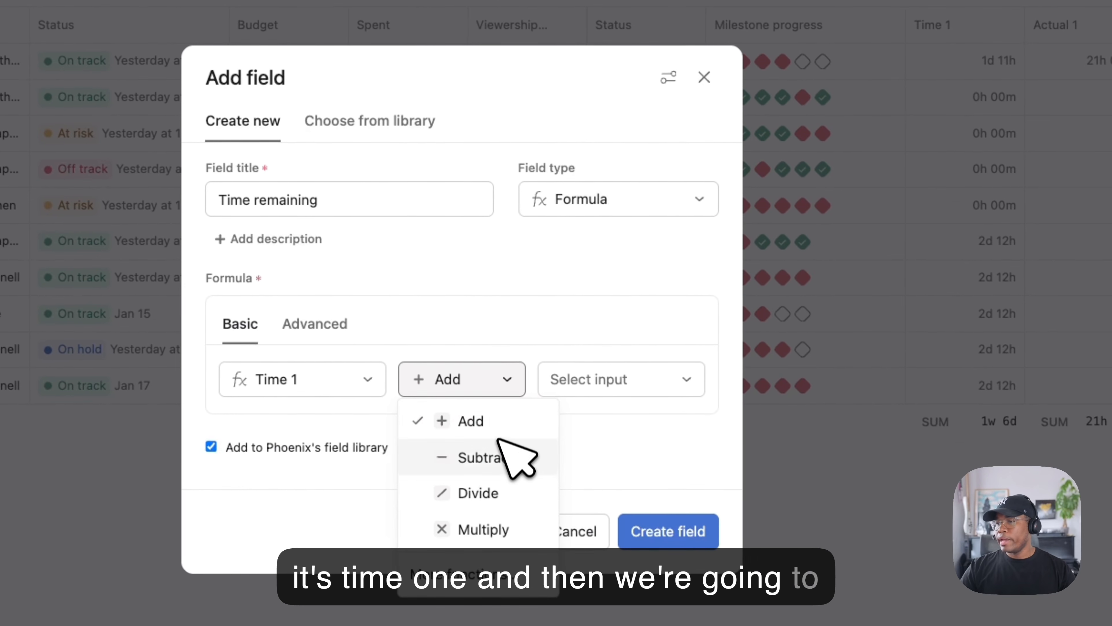
click(579, 382)
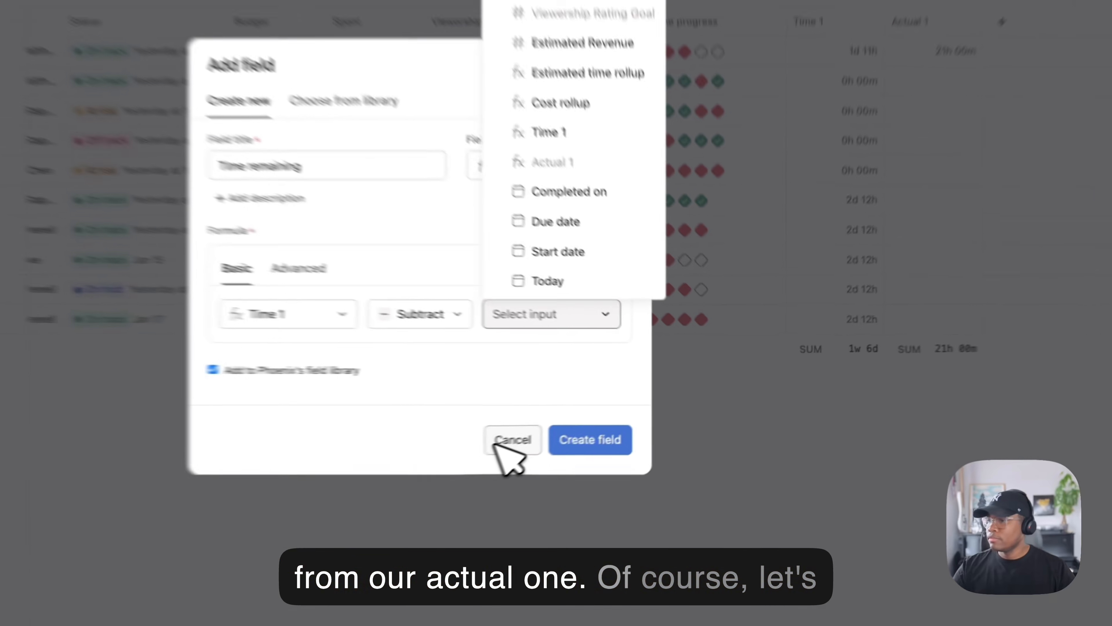
click(613, 419)
click(670, 325)
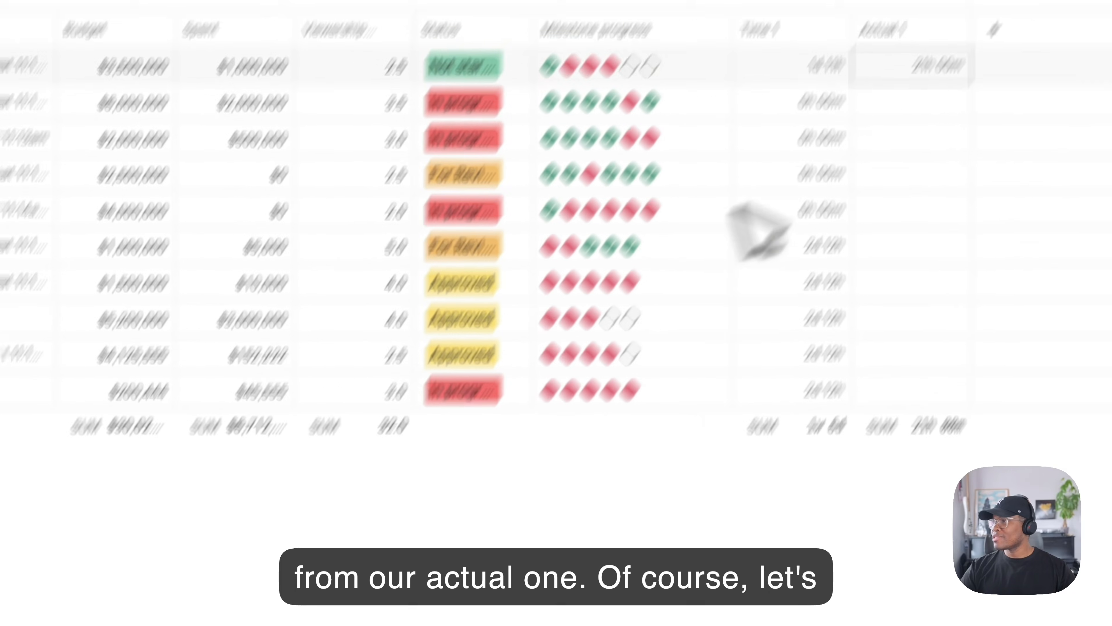
Step: Edit the portfolio's "Actual 1" field to add it to Phoenix's field library
click(943, 31)
click(981, 66)
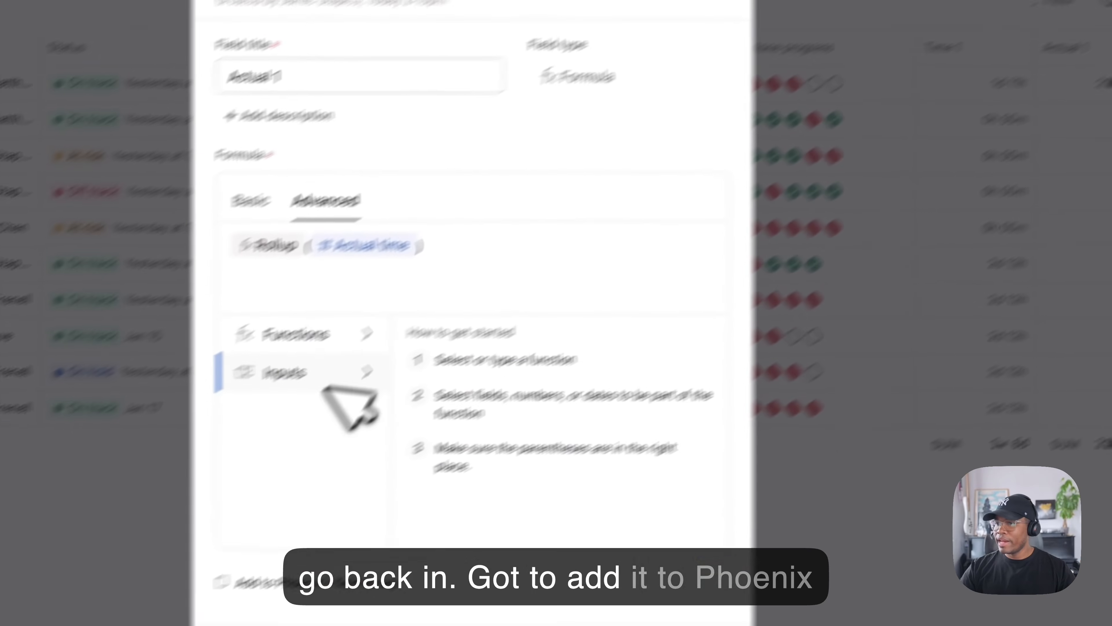
click(220, 583)
click(671, 625)
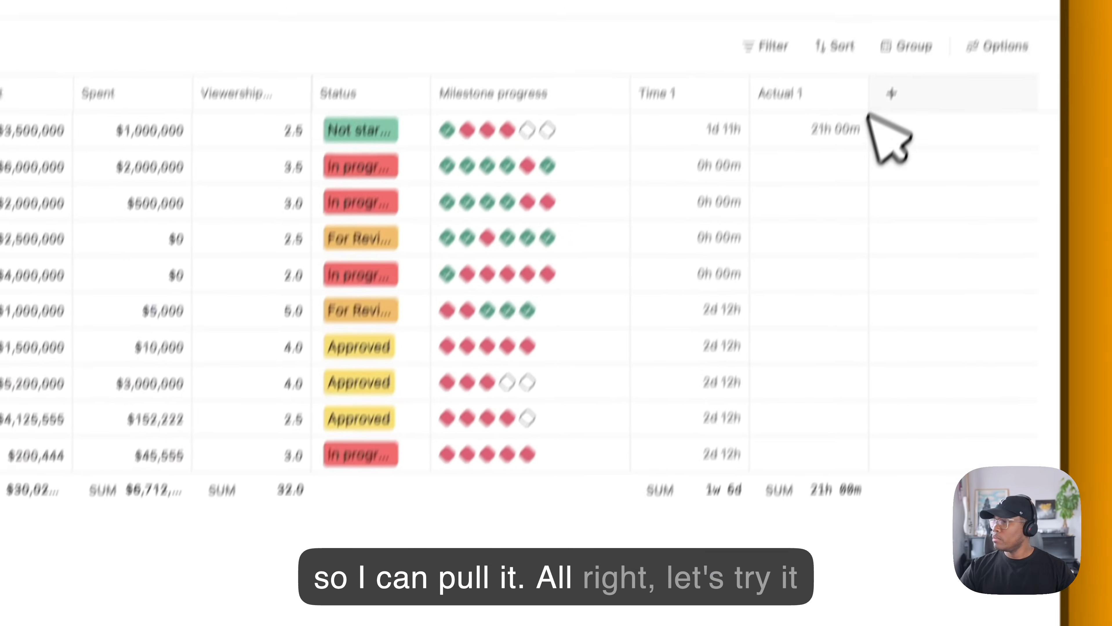
Step: Add a basic formula field titled "Remaining 1" to the portfolio that subtracts Actual 1 from Time 1
click(891, 93)
click(807, 392)
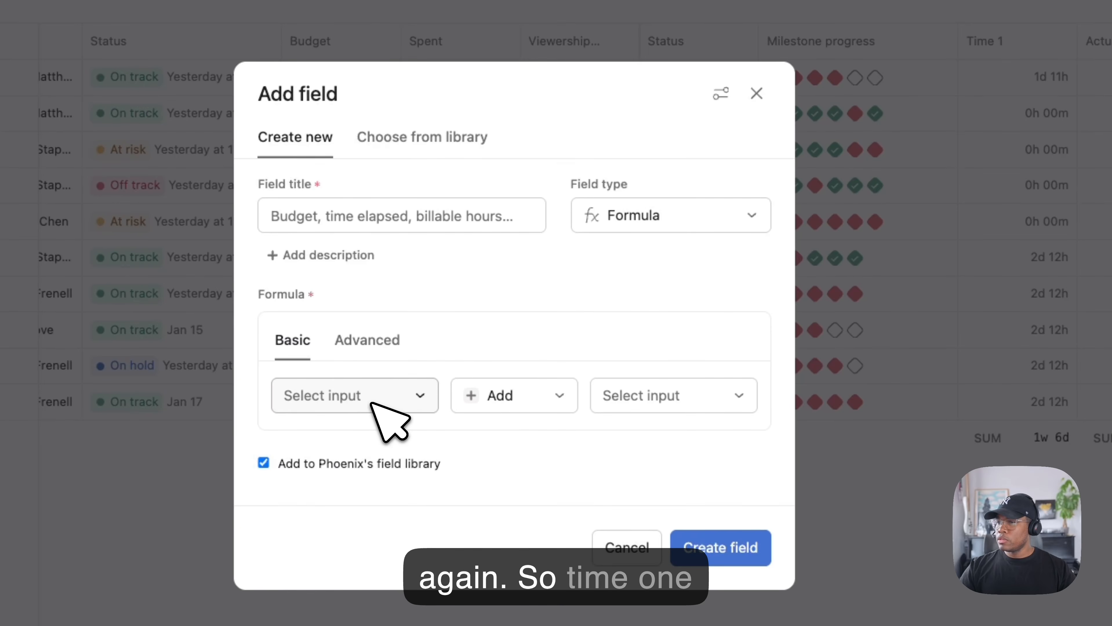
click(370, 397)
click(397, 175)
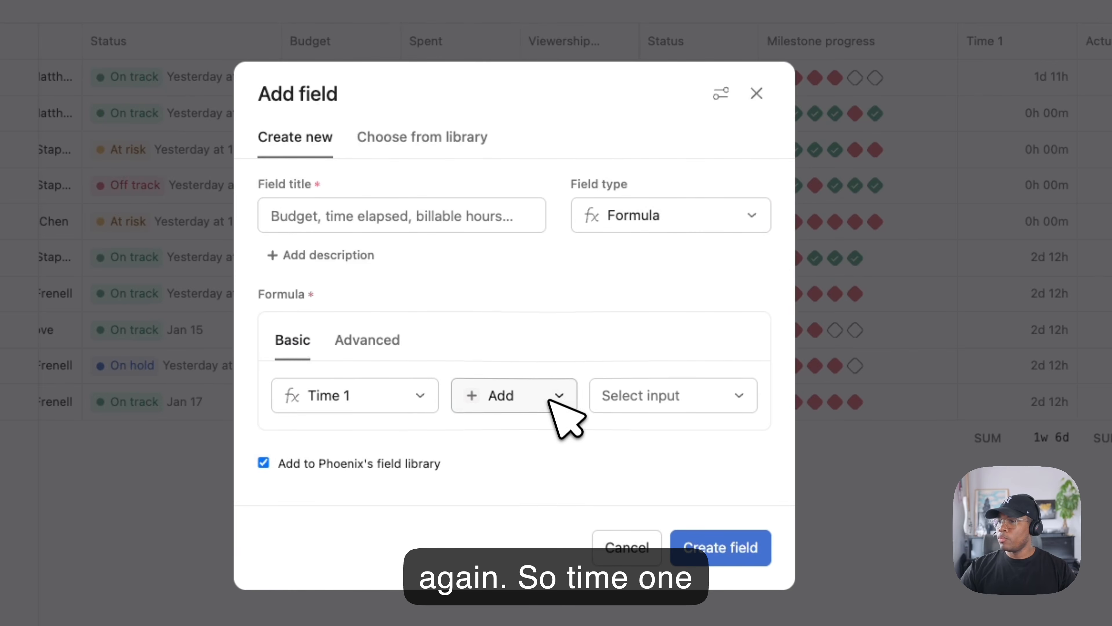
click(551, 397)
click(540, 469)
click(646, 403)
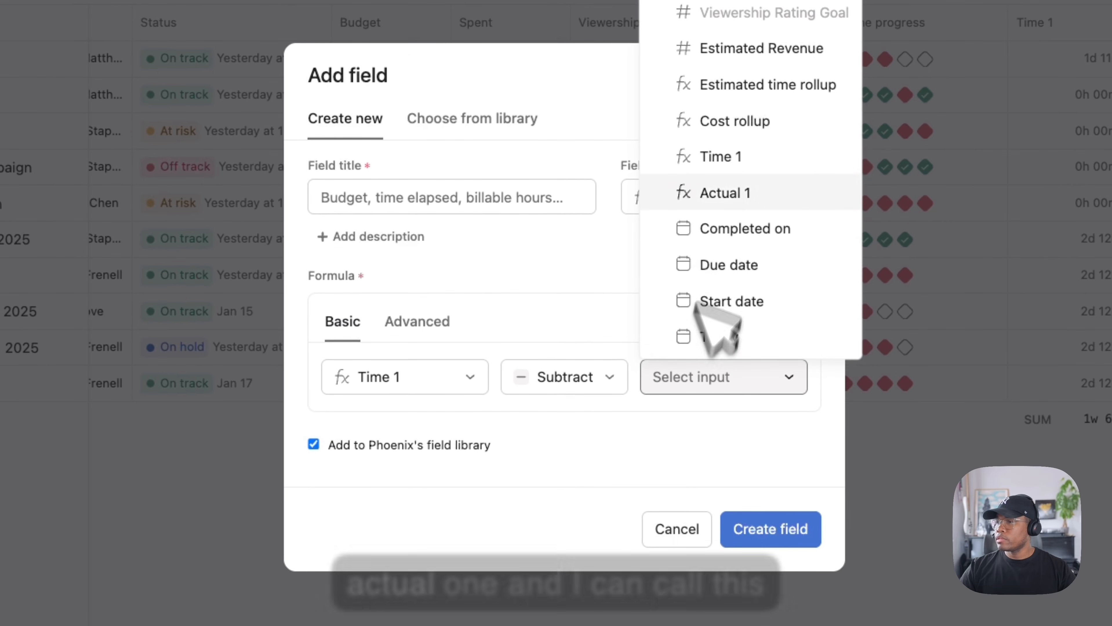
click(737, 194)
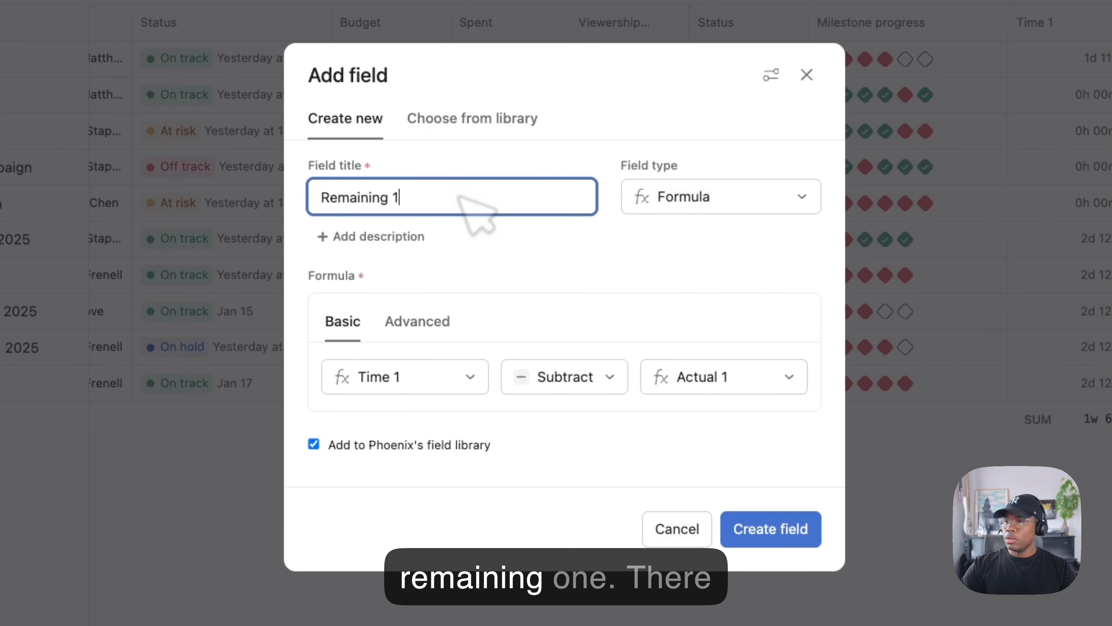
click(771, 529)
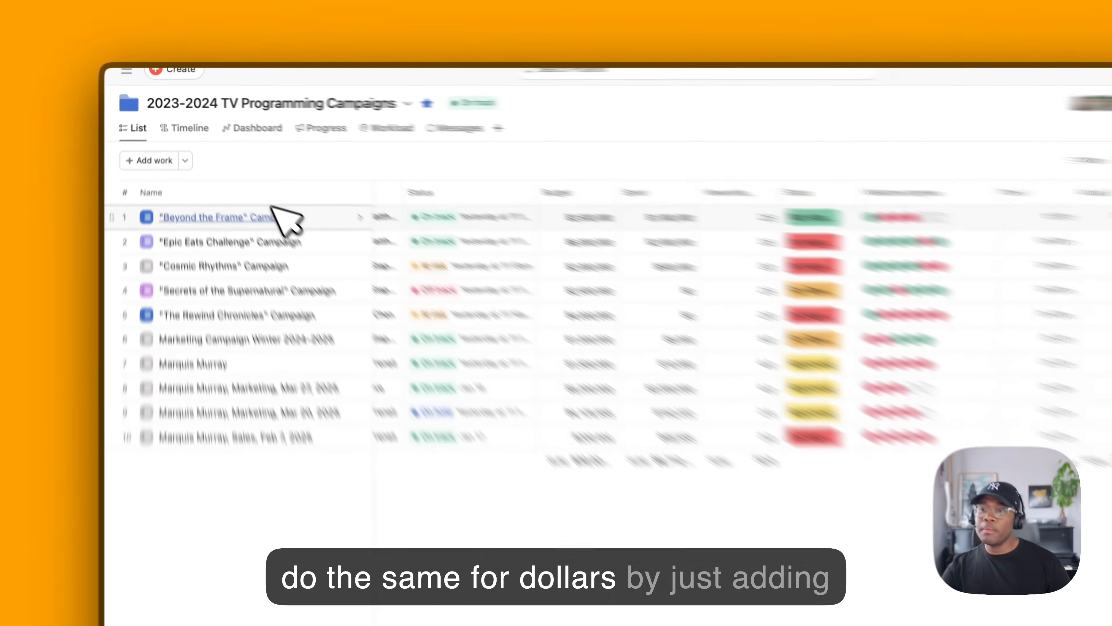
Step: In the list of the "Beyond the Frame" Campaign project, add a section named Budget below Resources with a task named Deliverable 1
click(258, 184)
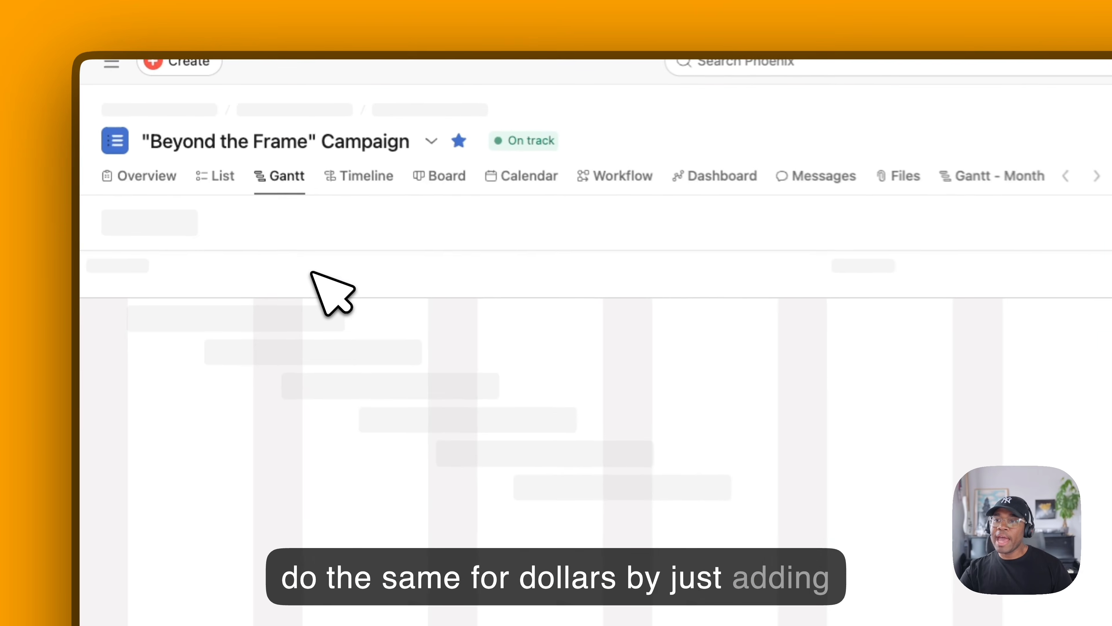
click(229, 181)
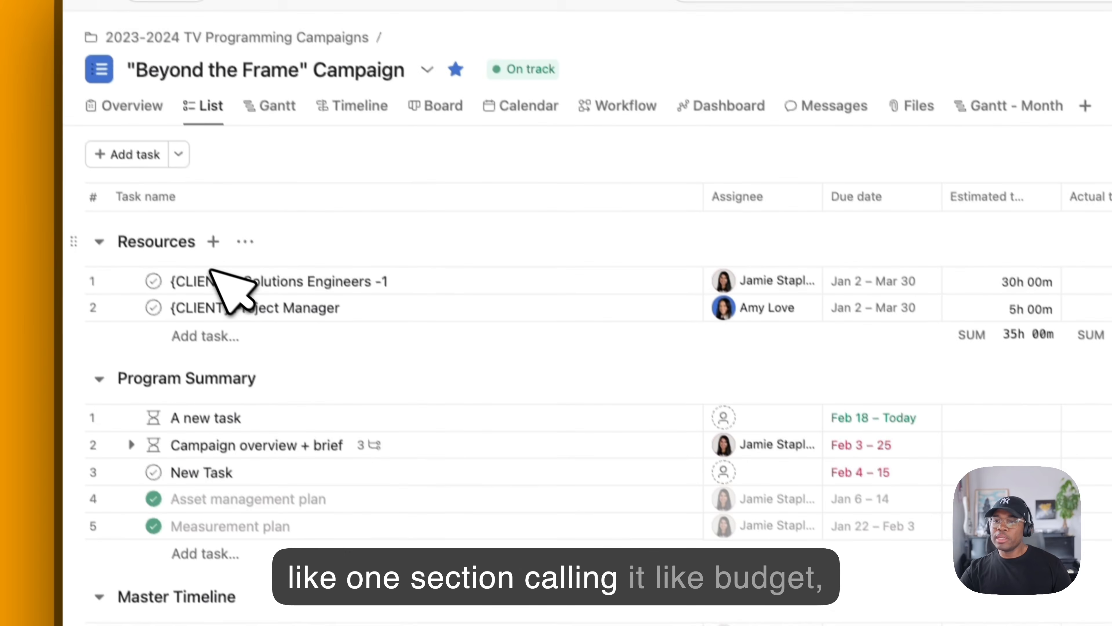
click(210, 381)
key(tab+n)
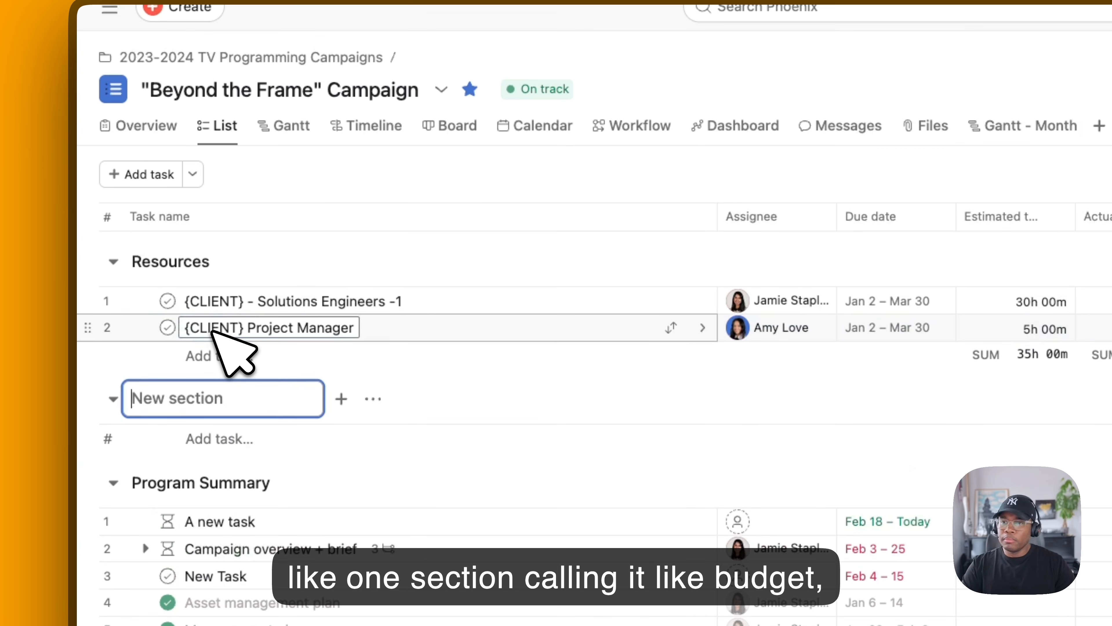
text(Budget)
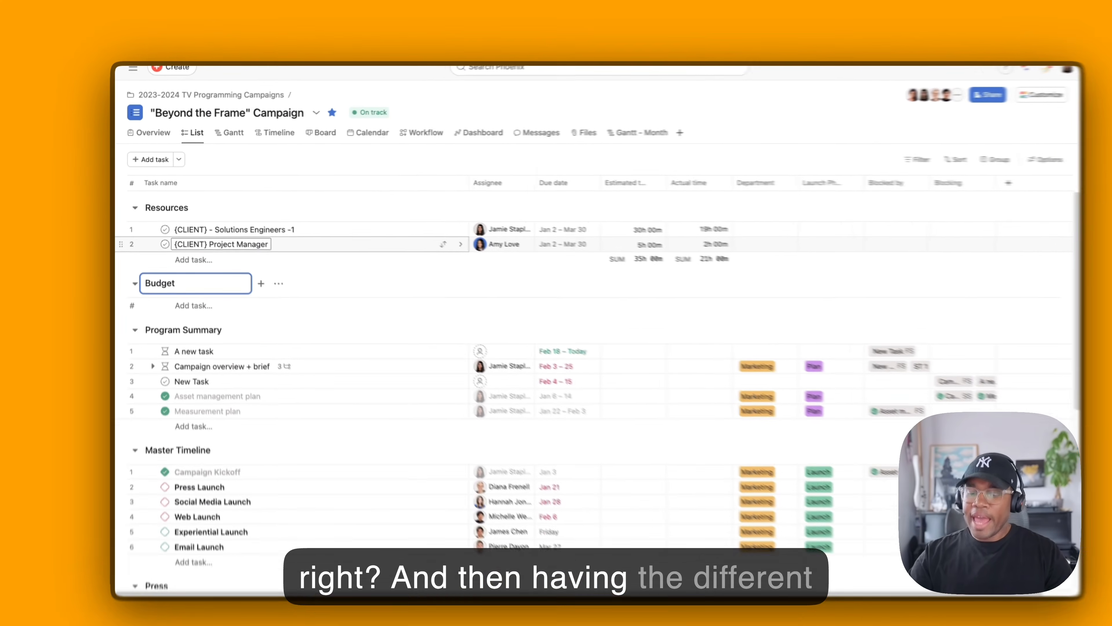
key(Return)
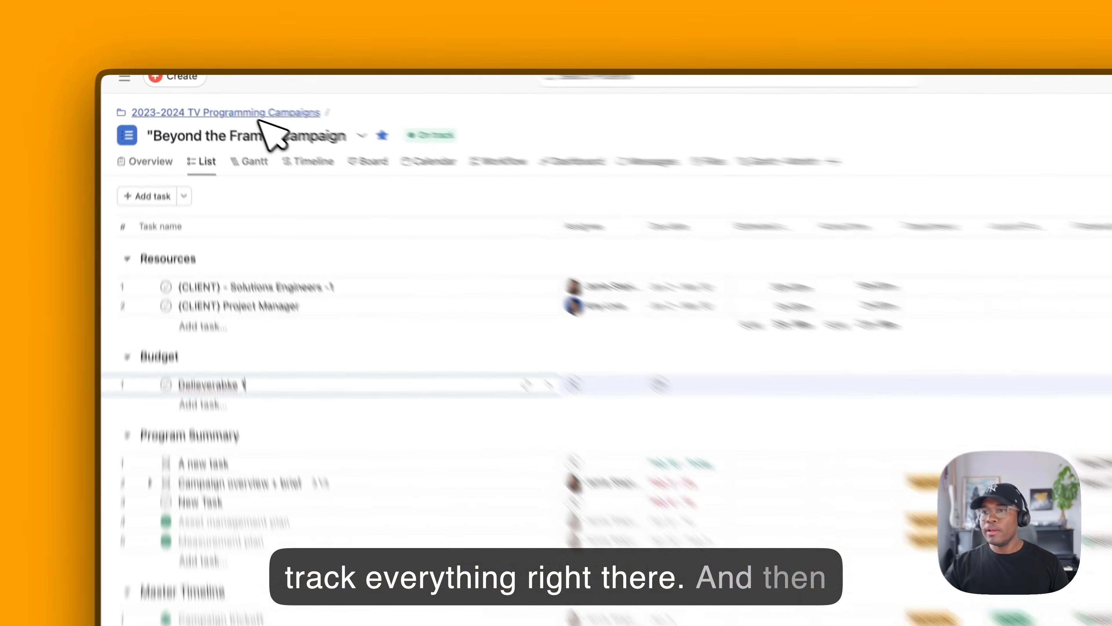
Step: Return to the parent portfolio "2023-2024 TV Programming Campaigns" and open its dashboard
click(230, 99)
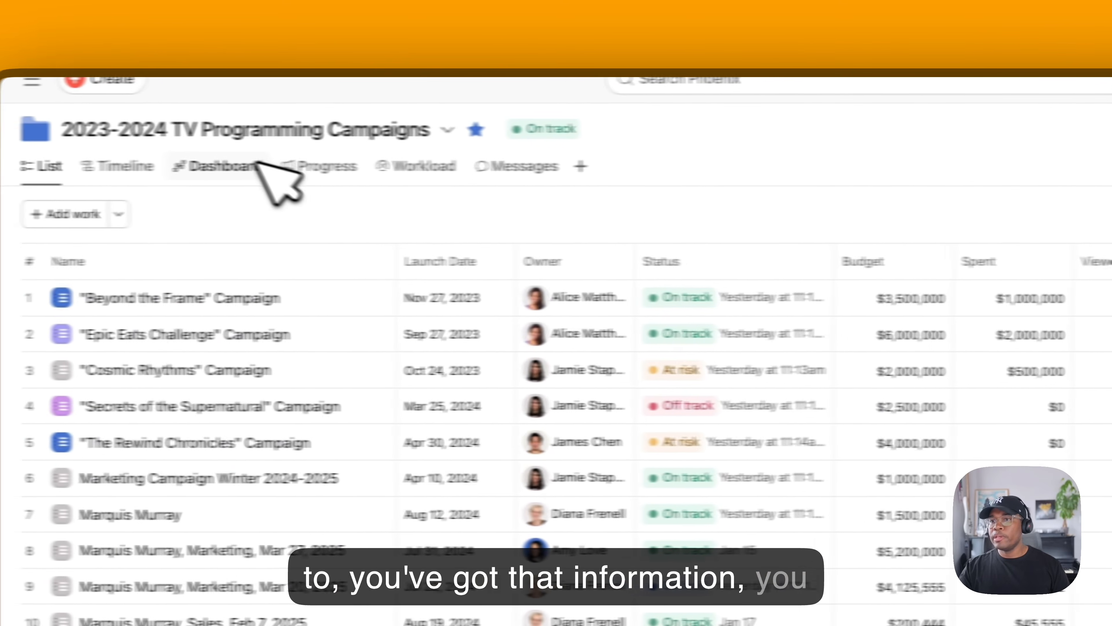
click(259, 167)
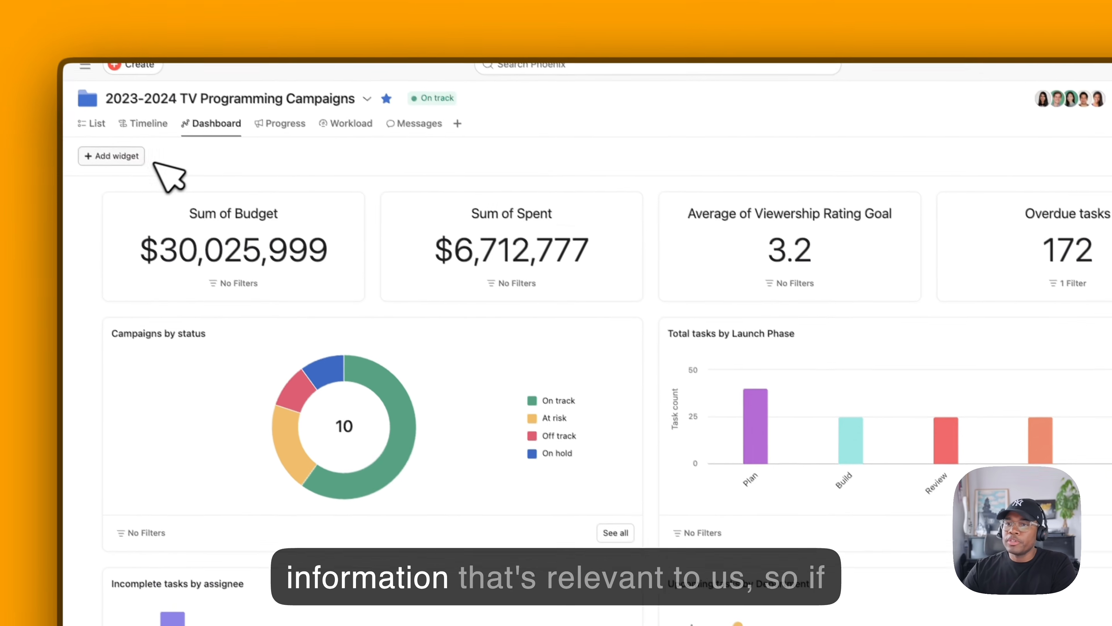
Step: Set up a new dashboard chart in Number style that reports on tasks and sums their Actual Time
click(112, 156)
click(132, 180)
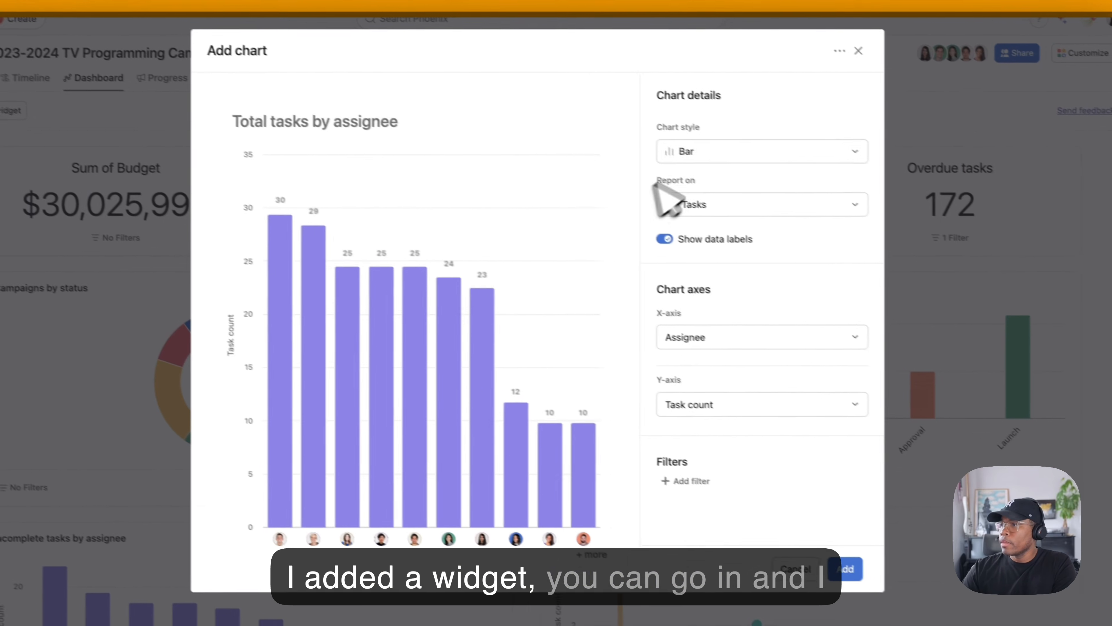
click(839, 212)
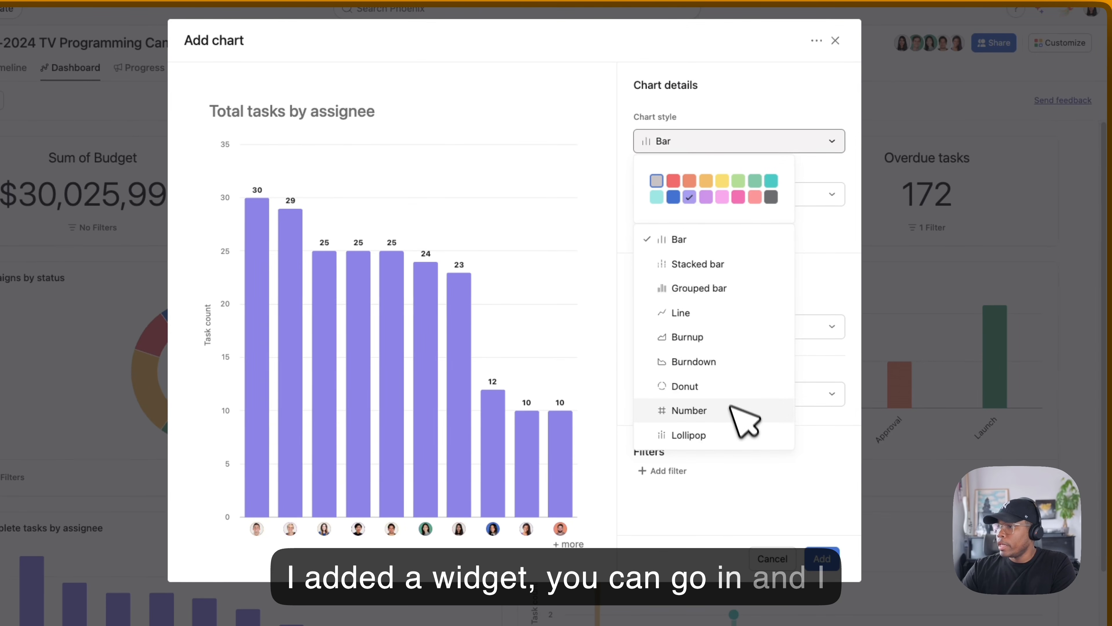
click(883, 475)
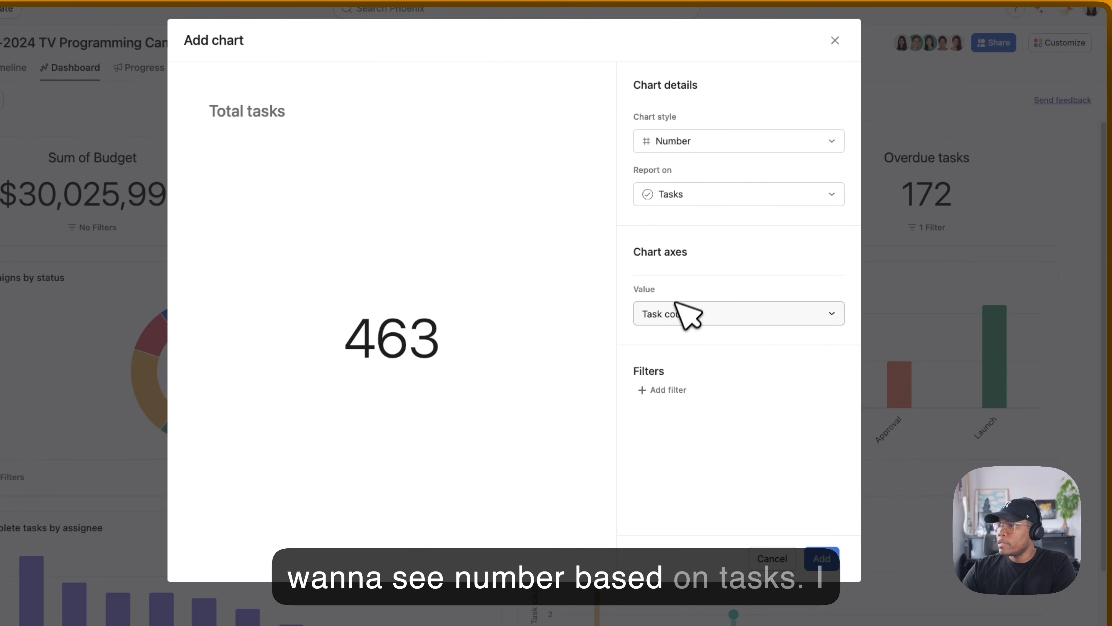
click(688, 315)
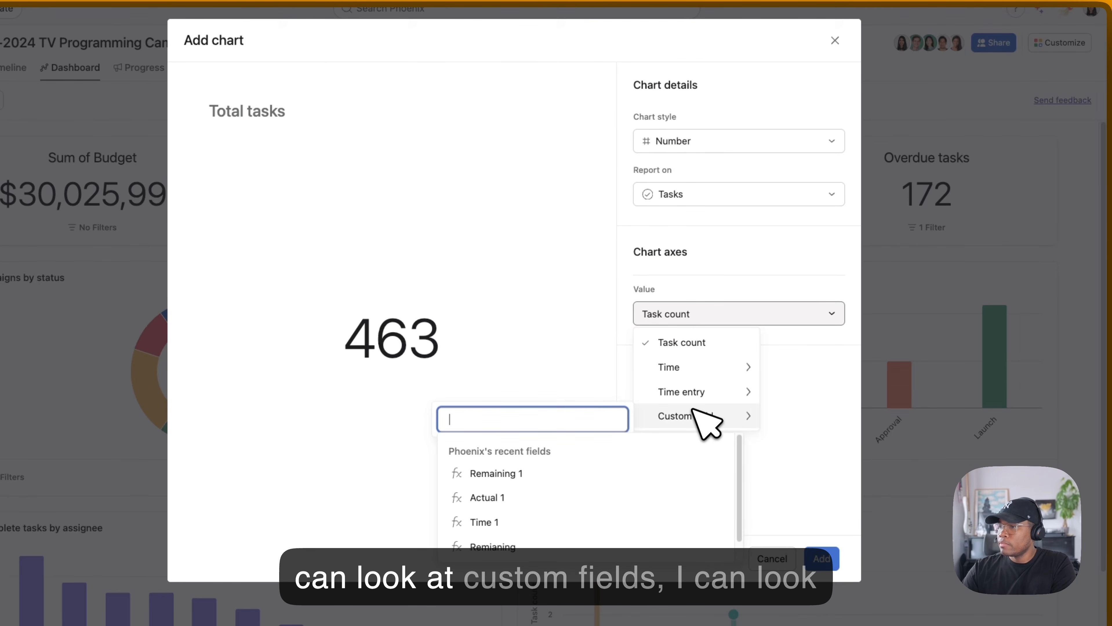
mouse_move(698, 393)
click(790, 391)
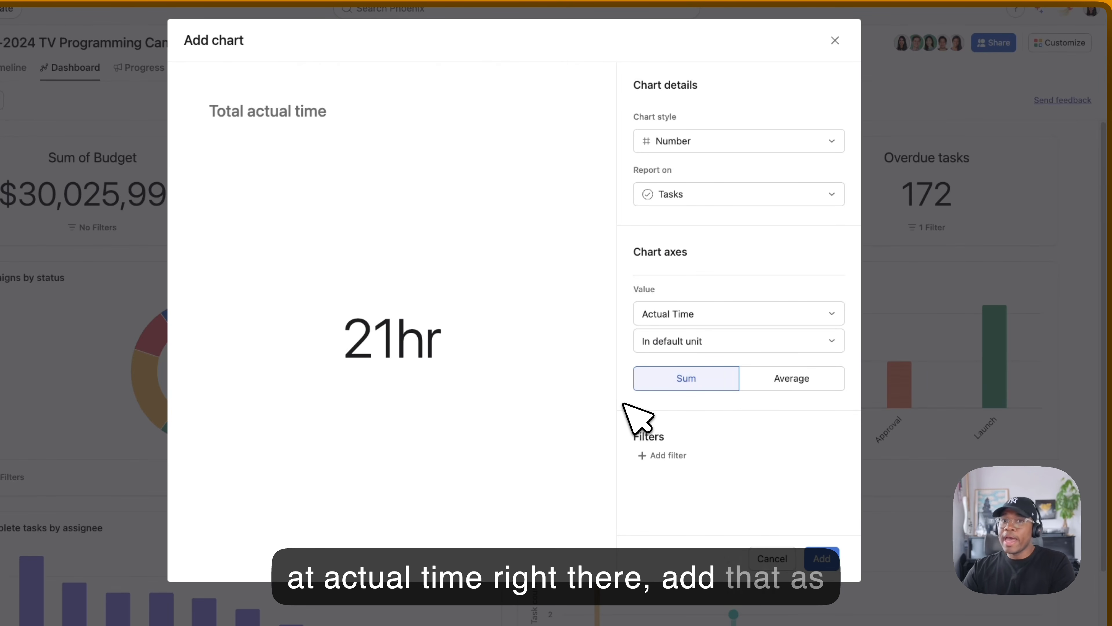
Step: Switch the number chart's value to Estimated Time, review the other value options, and discard the chart without adding it
click(735, 323)
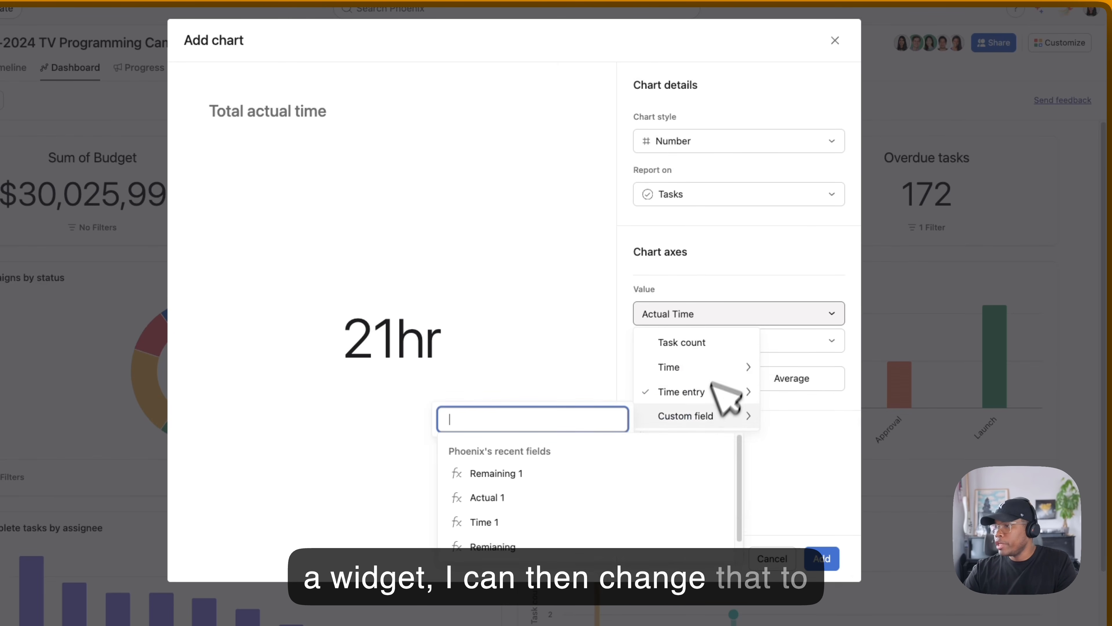
mouse_move(718, 392)
click(806, 418)
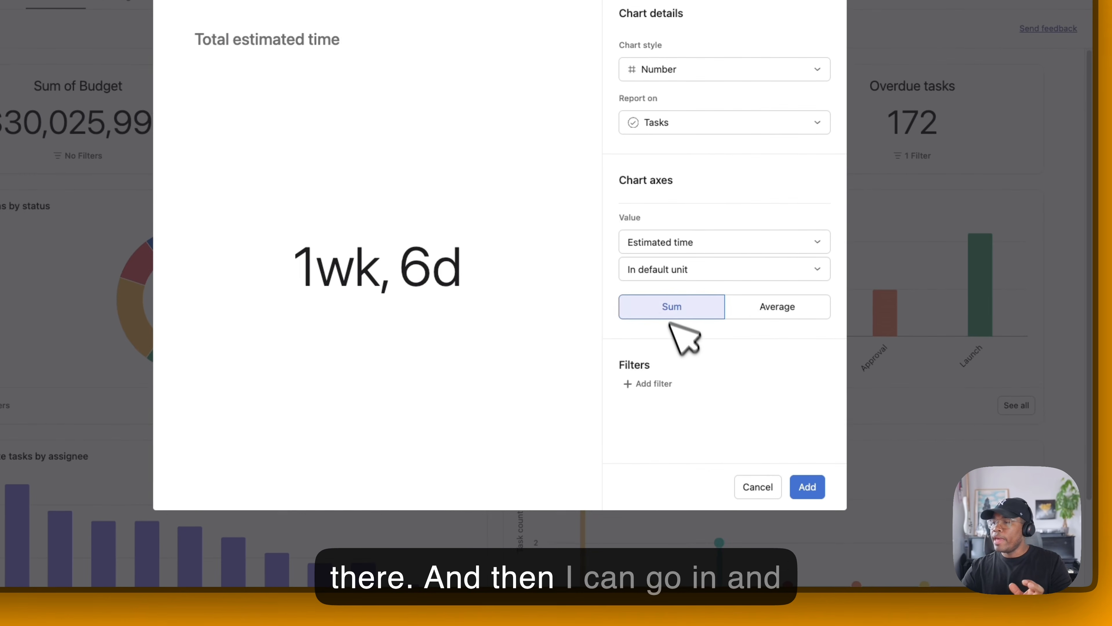
click(709, 246)
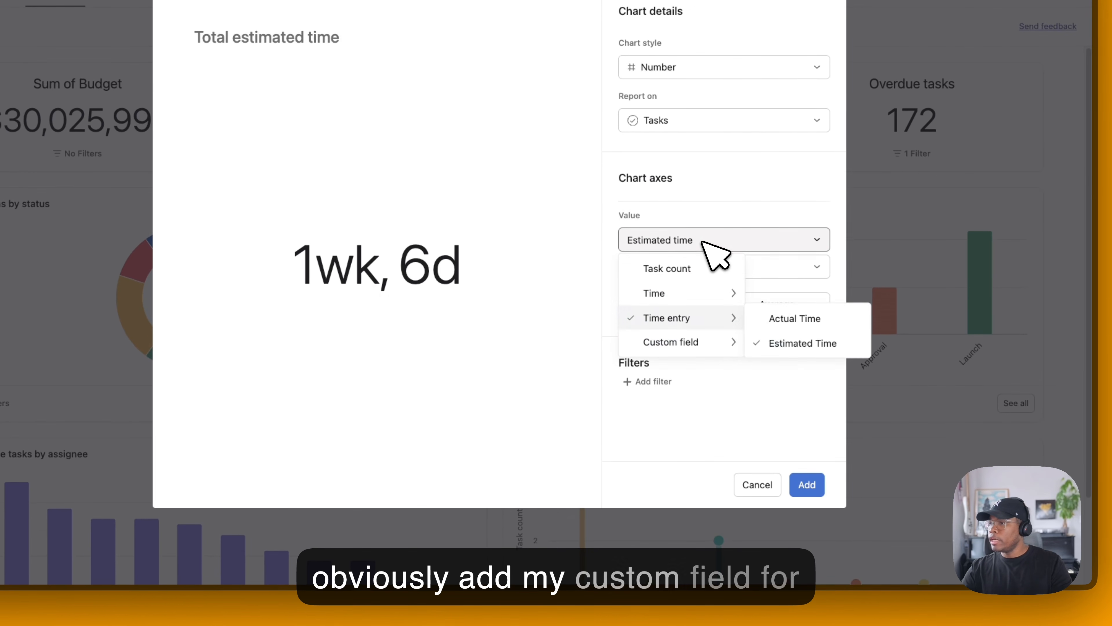
click(743, 414)
click(762, 484)
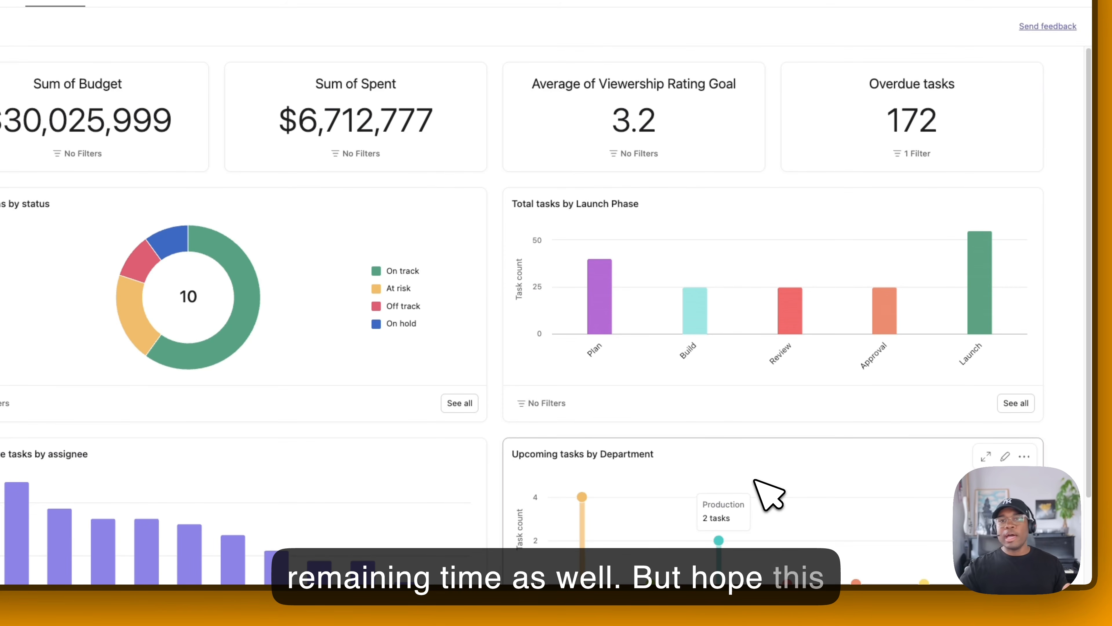